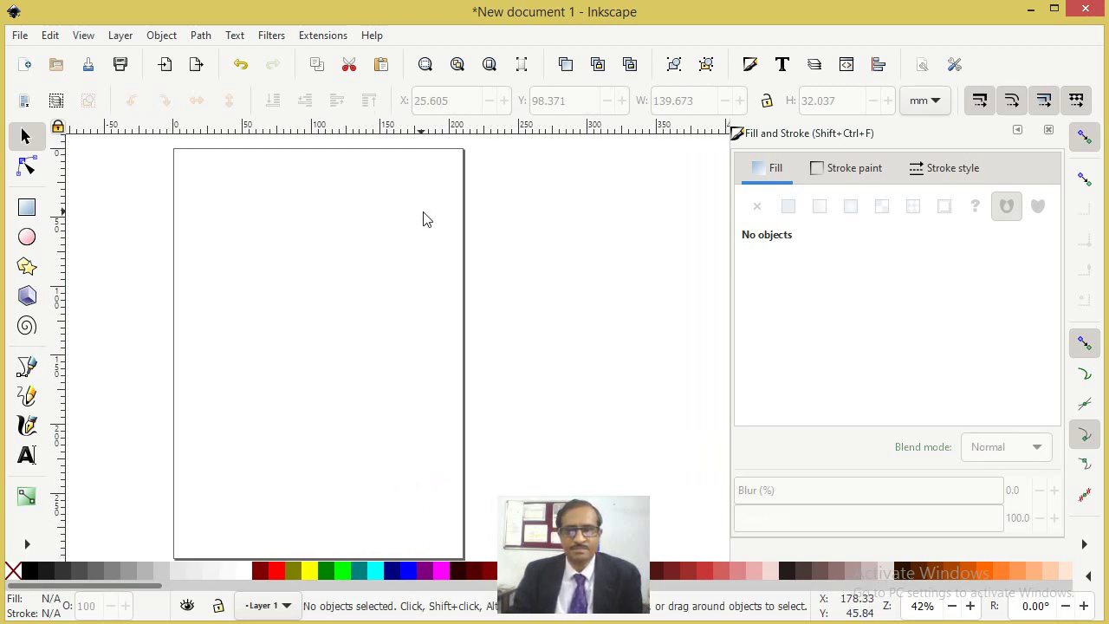
Draw a circle about 102 mm in diameter in the upper part of the page and remove its fill.
{"action": "left_click", "coordinate": [201, 34]}
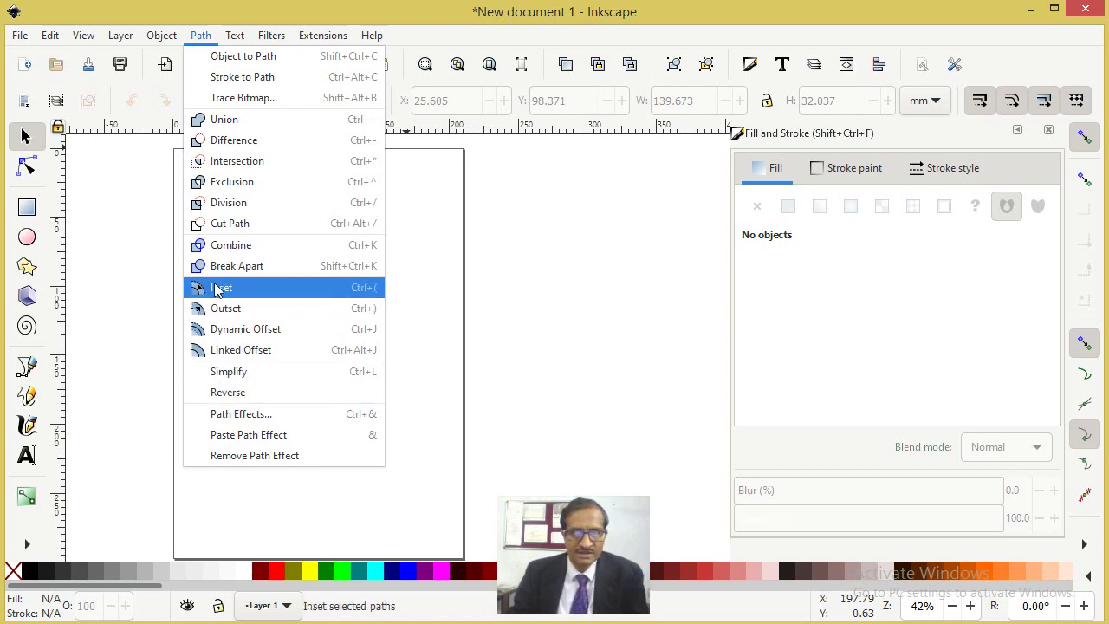
{"action": "left_click", "coordinate": [547, 259]}
{"action": "left_click", "coordinate": [28, 241]}
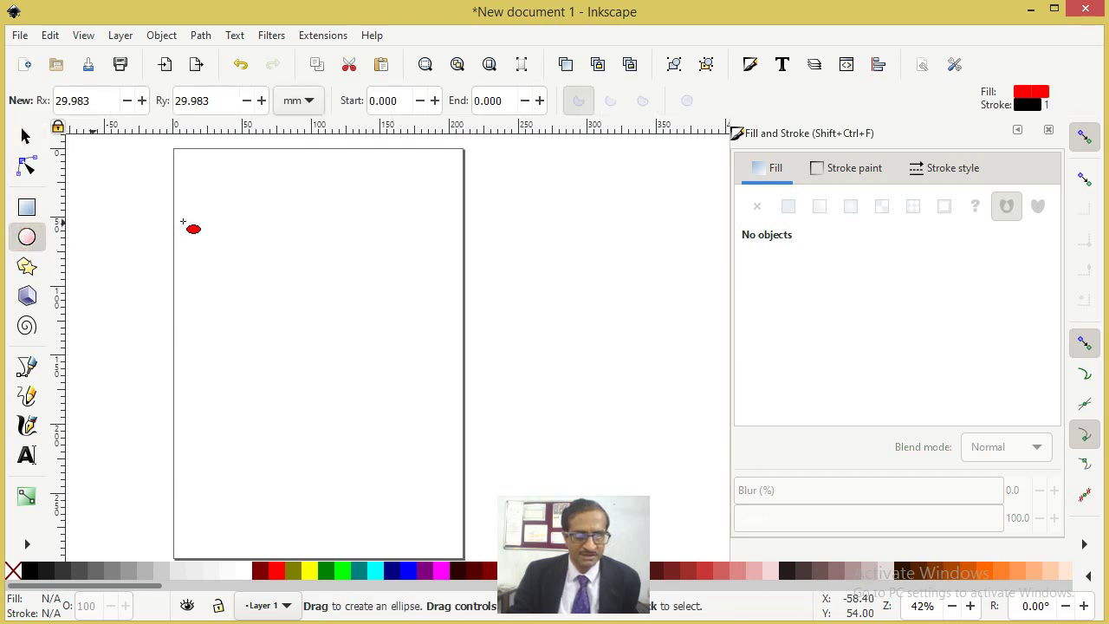
{"action": "left_click_drag", "start_coordinate": [212, 177], "coordinate": [361, 321]}
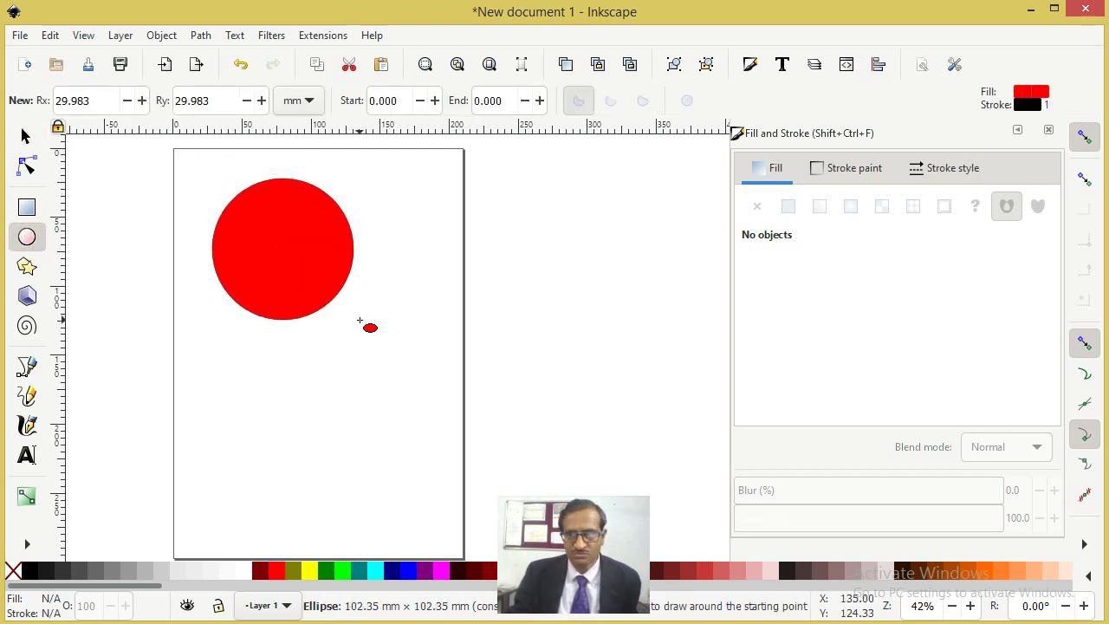
{"action": "left_click", "coordinate": [757, 208]}
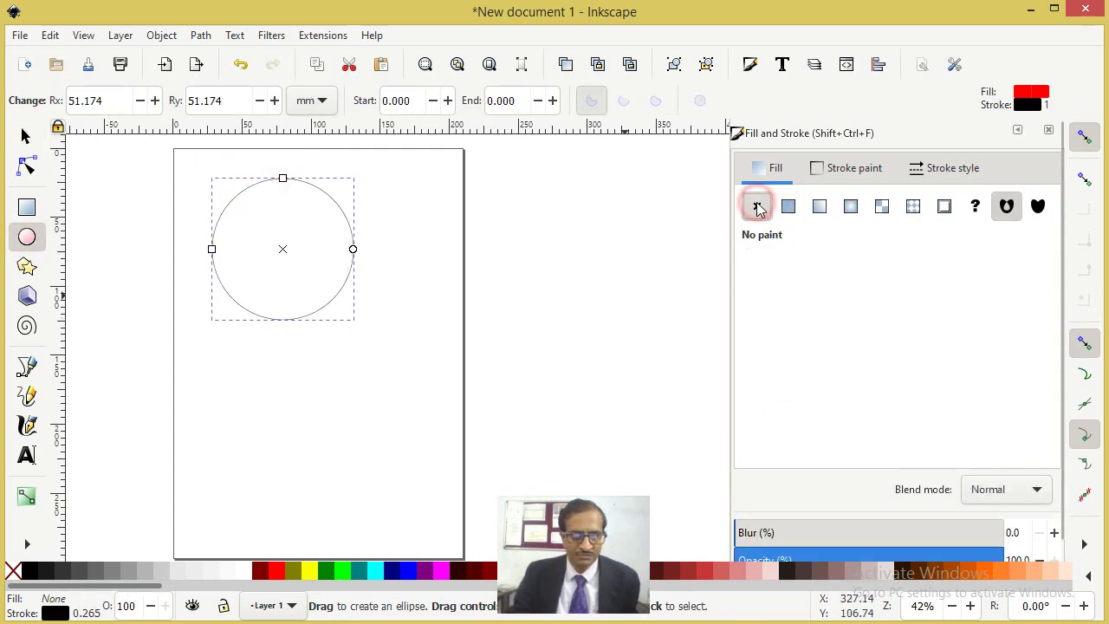
{"action": "scroll", "coordinate": [246, 186], "scroll_direction": "up", "scroll_amount": 1, "text": "ctrl"}
{"action": "scroll", "coordinate": [246, 186], "scroll_direction": "up", "scroll_amount": 1, "text": "ctrl"}
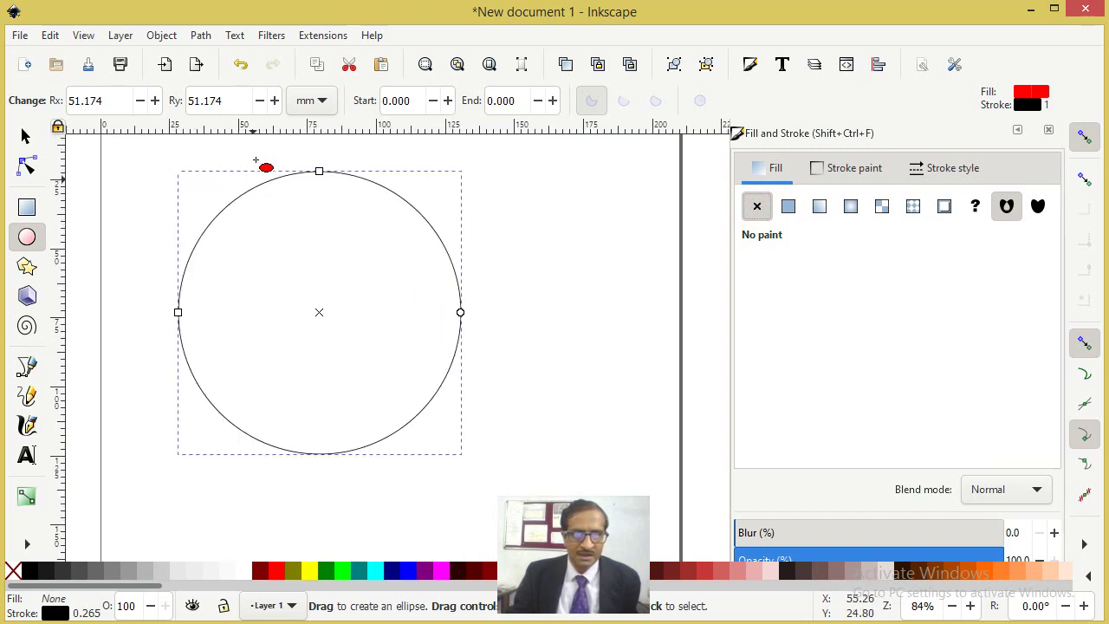
Inset the circle repeatedly until it is about 69 mm wide.
{"action": "left_click", "coordinate": [200, 35]}
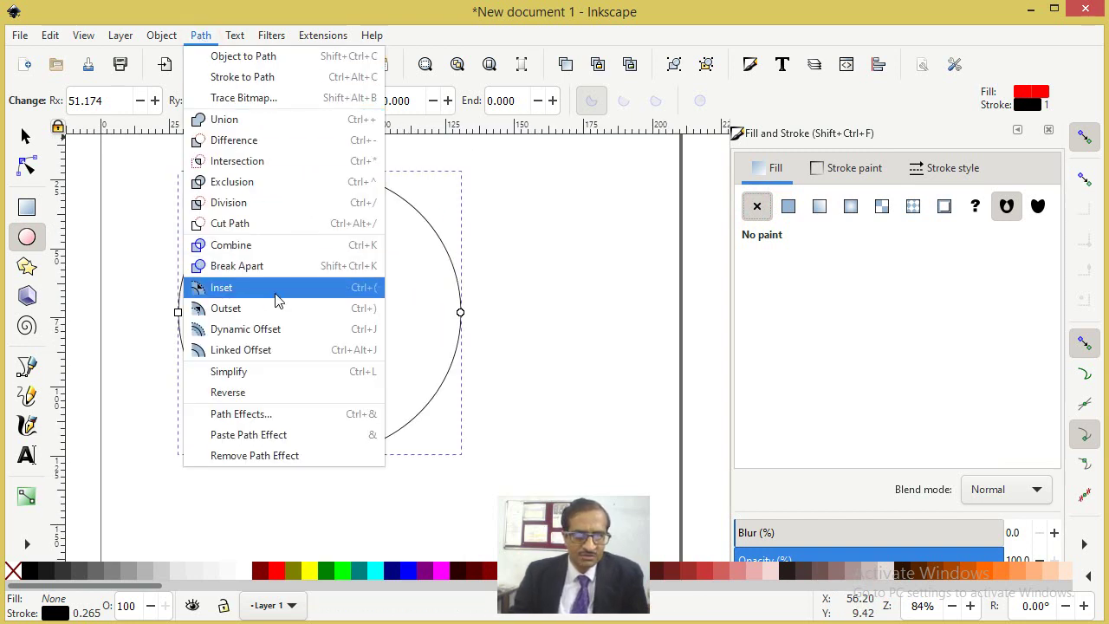
{"action": "left_click", "coordinate": [371, 294]}
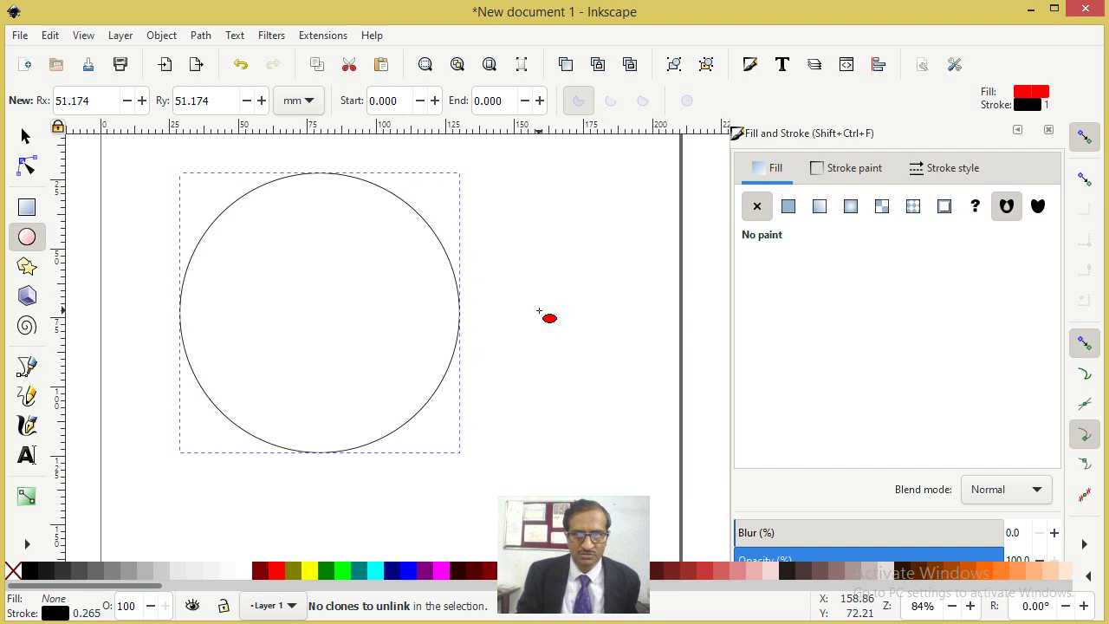
{"action": "left_click", "coordinate": [25, 136]}
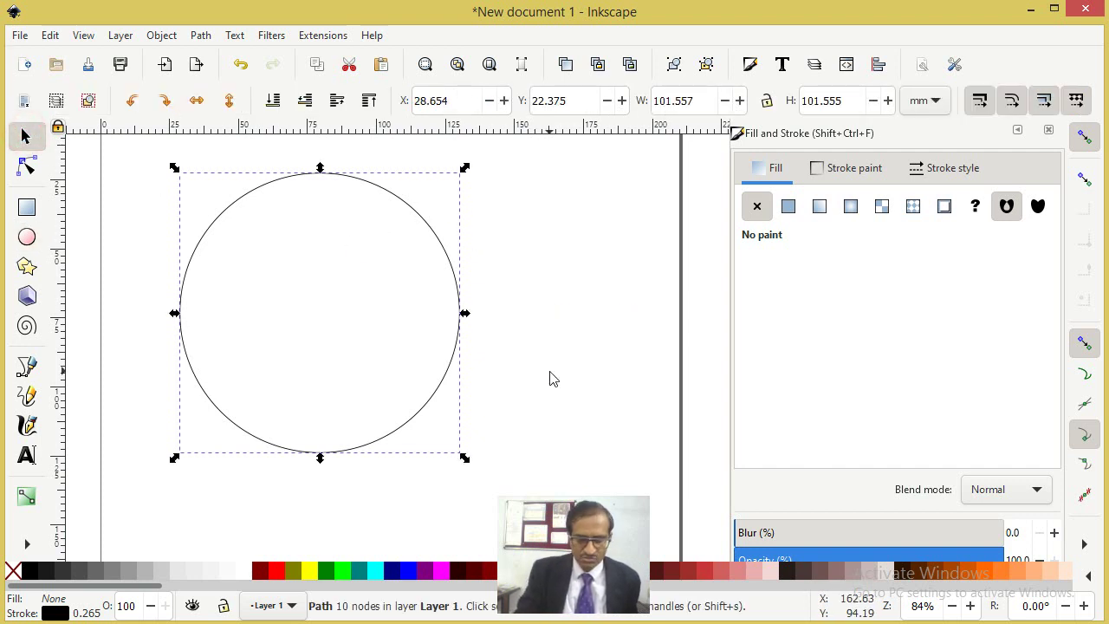
{"action": "key", "text": "ctrl+parenleft"}
{"action": "key", "text": "ctrl+parenleft"}
{"action": "key", "text": "ctrl+parenleft"}
{"action": "key", "text": "ctrl+parenleft"}
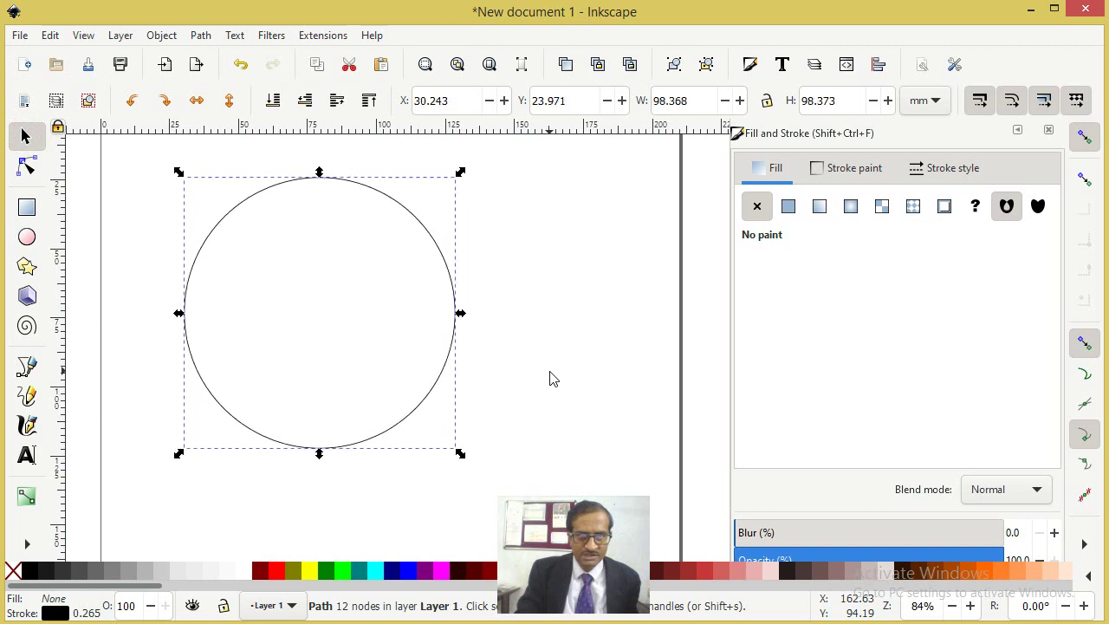
{"action": "key", "text": "ctrl+parenleft"}
{"action": "key", "text": "ctrl+parenleft"}
{"action": "key", "text": "ctrl+parenleft"}
{"action": "key", "text": "ctrl+parenleft"}
{"action": "key", "text": "ctrl+parenleft"}
{"action": "key", "text": "ctrl+parenleft"}
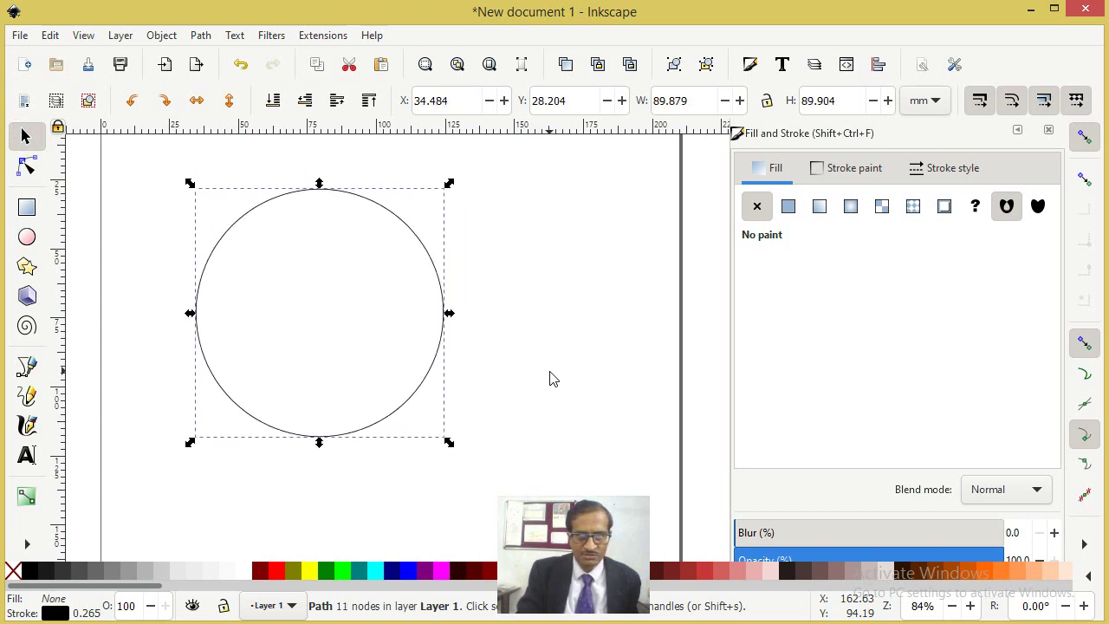
{"action": "key", "text": "ctrl+parenleft"}
{"action": "key", "text": "ctrl+parenleft"}
{"action": "key", "text": "ctrl+parenleft"}
{"action": "key", "text": "ctrl+parenleft"}
{"action": "key", "text": "ctrl+parenleft"}
{"action": "key", "text": "ctrl+parenleft"}
{"action": "key", "text": "ctrl+parenleft"}
{"action": "key", "text": "ctrl+parenleft"}
{"action": "key", "text": "ctrl+parenleft"}
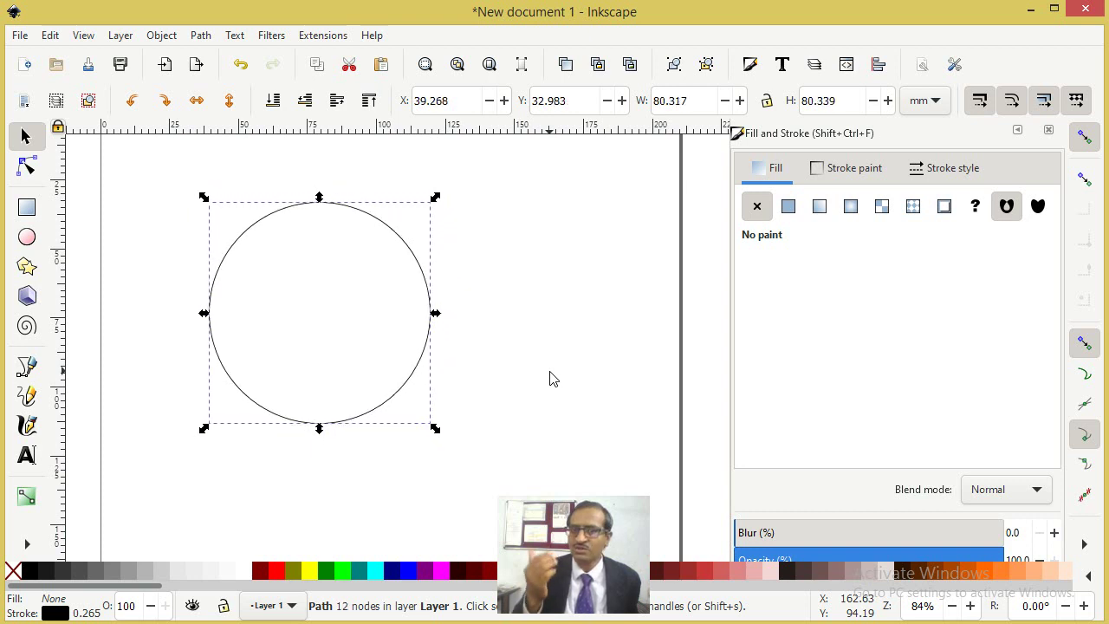
{"action": "key", "text": "ctrl+parenleft"}
{"action": "key", "text": "ctrl+parenleft"}
{"action": "key", "text": "ctrl+parenleft"}
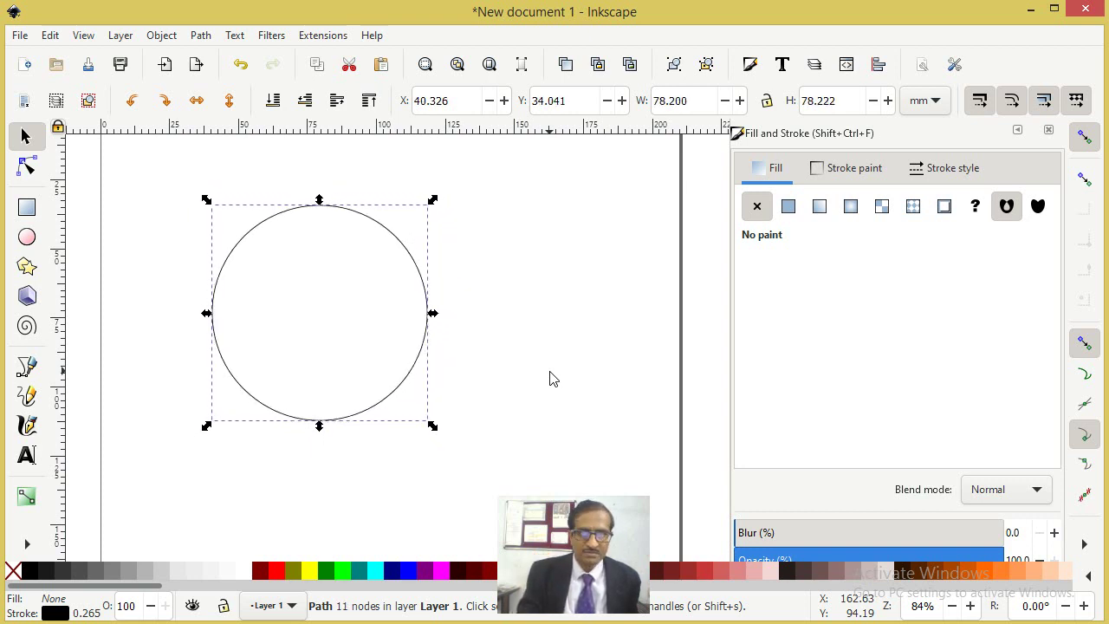
{"action": "key", "text": "ctrl+parenleft"}
{"action": "key", "text": "ctrl+parenleft"}
{"action": "key", "text": "ctrl+parenleft"}
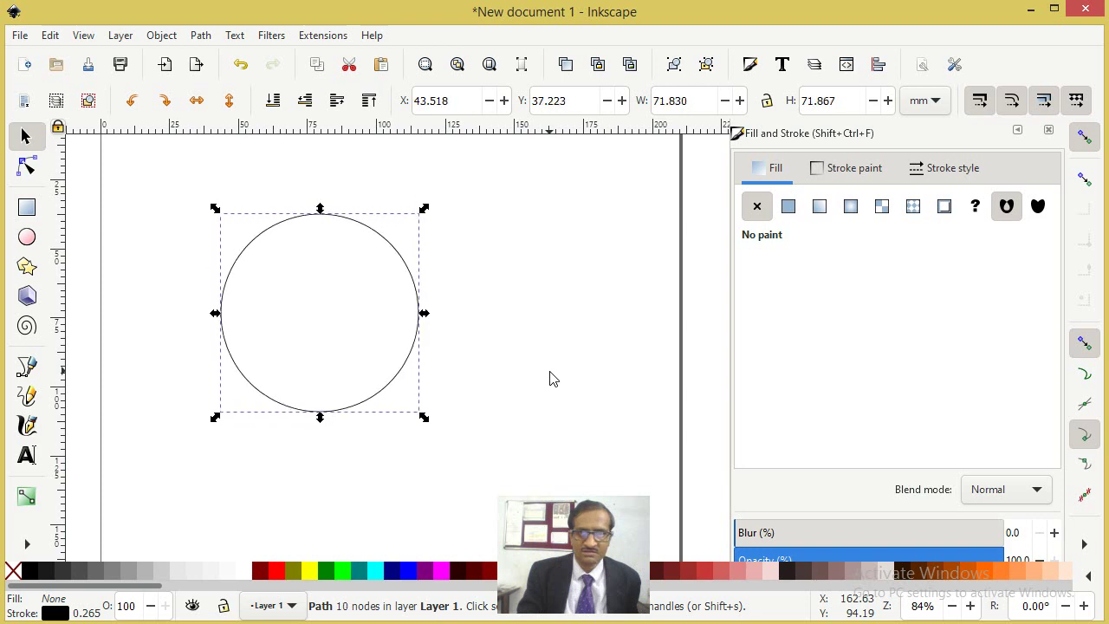
{"action": "key", "text": "ctrl+parenleft"}
{"action": "key", "text": "ctrl+parenleft"}
{"action": "key", "text": "ctrl+parenleft"}
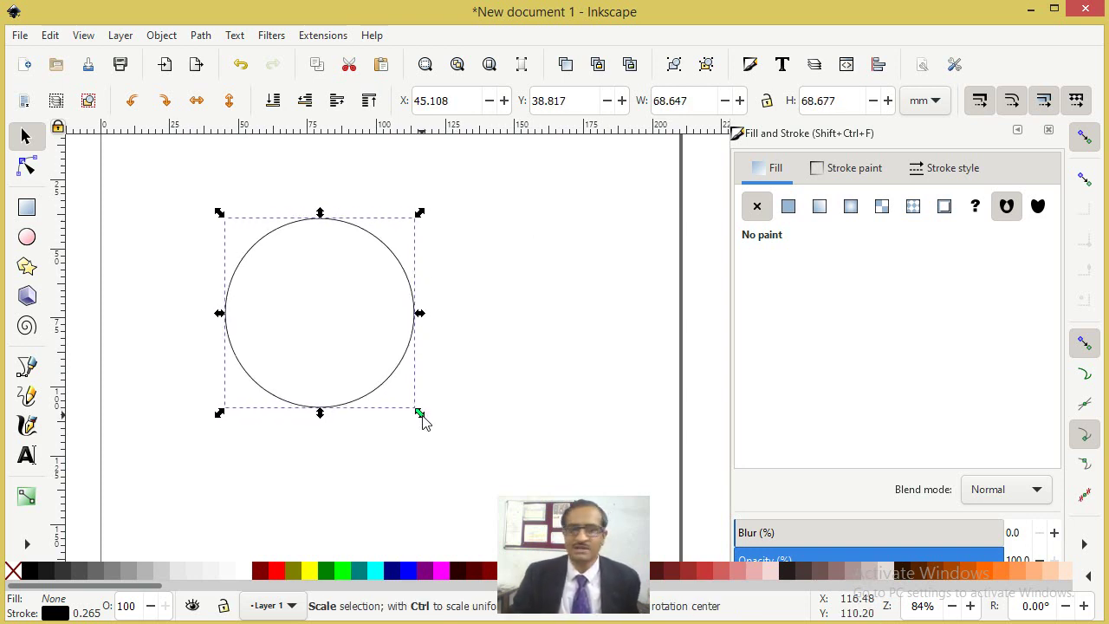
Delete the inset circle from the page.
{"action": "left_click", "coordinate": [200, 35]}
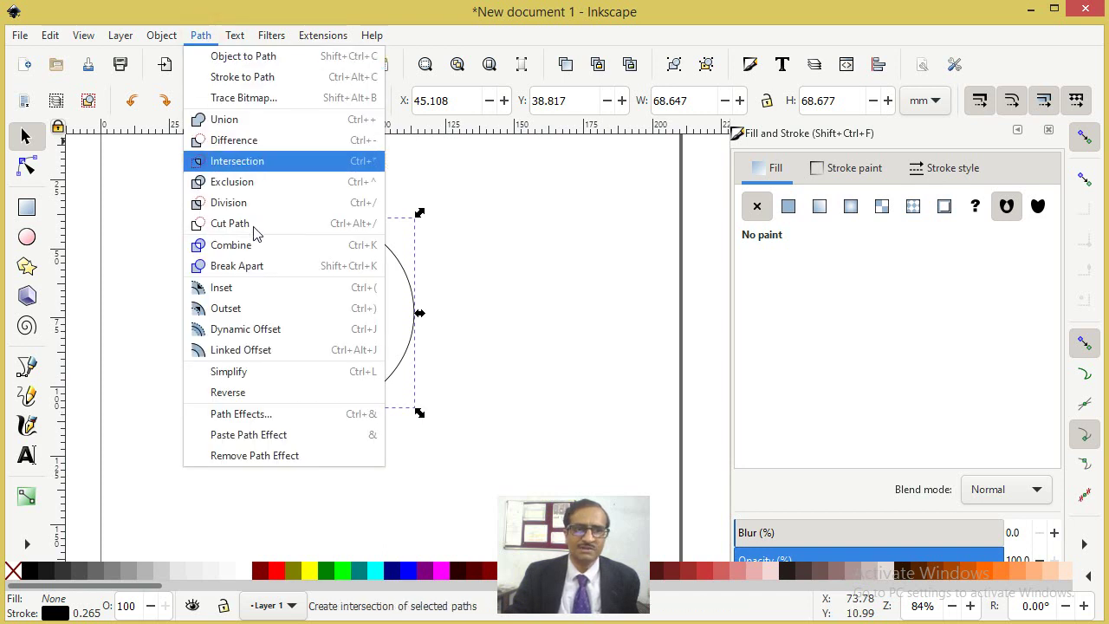
{"action": "left_click", "coordinate": [505, 229]}
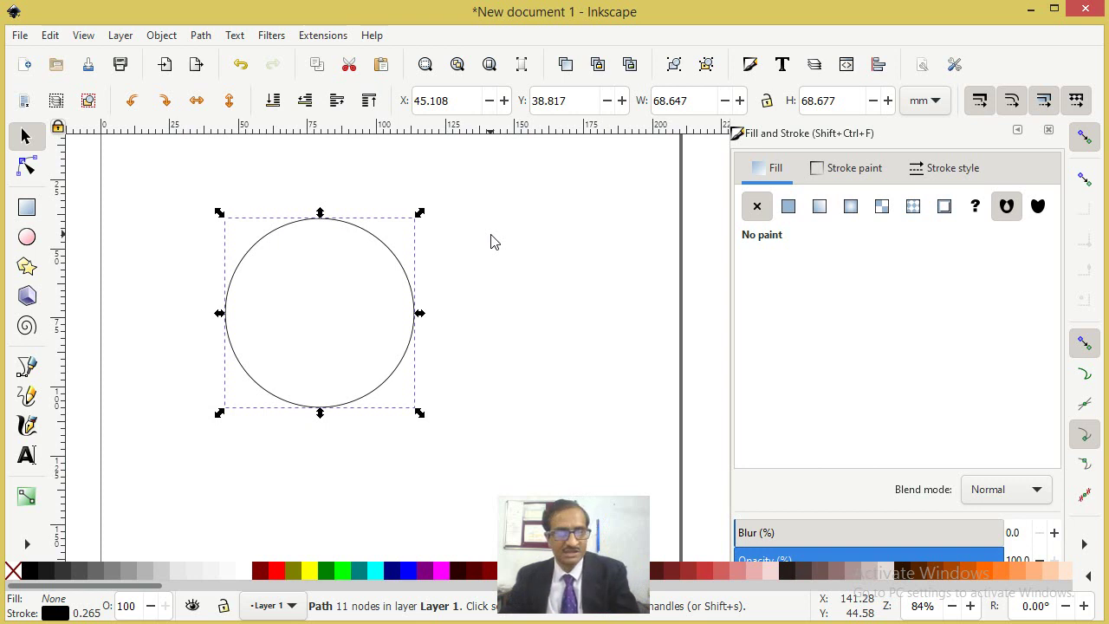
{"action": "key", "text": "Delete"}
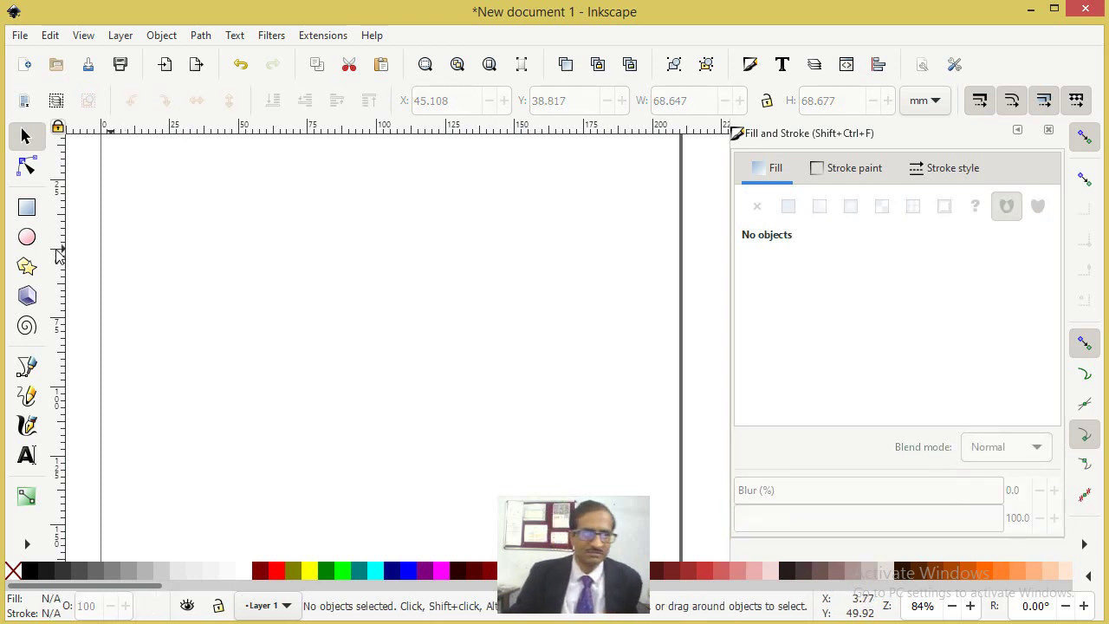
Draw a closed, unfilled wrench-like outline with smooth Bezier curves, about 176 mm wide and 59 mm high.
{"action": "left_click", "coordinate": [27, 366]}
{"action": "left_click", "coordinate": [170, 299]}
{"action": "left_click_drag", "start_coordinate": [288, 232], "coordinate": [372, 235]}
{"action": "left_click_drag", "start_coordinate": [460, 270], "coordinate": [565, 257]}
{"action": "left_click_drag", "start_coordinate": [621, 279], "coordinate": [636, 335]}
{"action": "left_click_drag", "start_coordinate": [590, 376], "coordinate": [485, 367]}
{"action": "left_click_drag", "start_coordinate": [391, 366], "coordinate": [322, 390]}
{"action": "left_click_drag", "start_coordinate": [222, 376], "coordinate": [176, 349]}
{"action": "left_click_drag", "start_coordinate": [330, 349], "coordinate": [351, 335]}
{"action": "left_click_drag", "start_coordinate": [307, 282], "coordinate": [243, 282]}
{"action": "left_click_drag", "start_coordinate": [213, 322], "coordinate": [234, 310]}
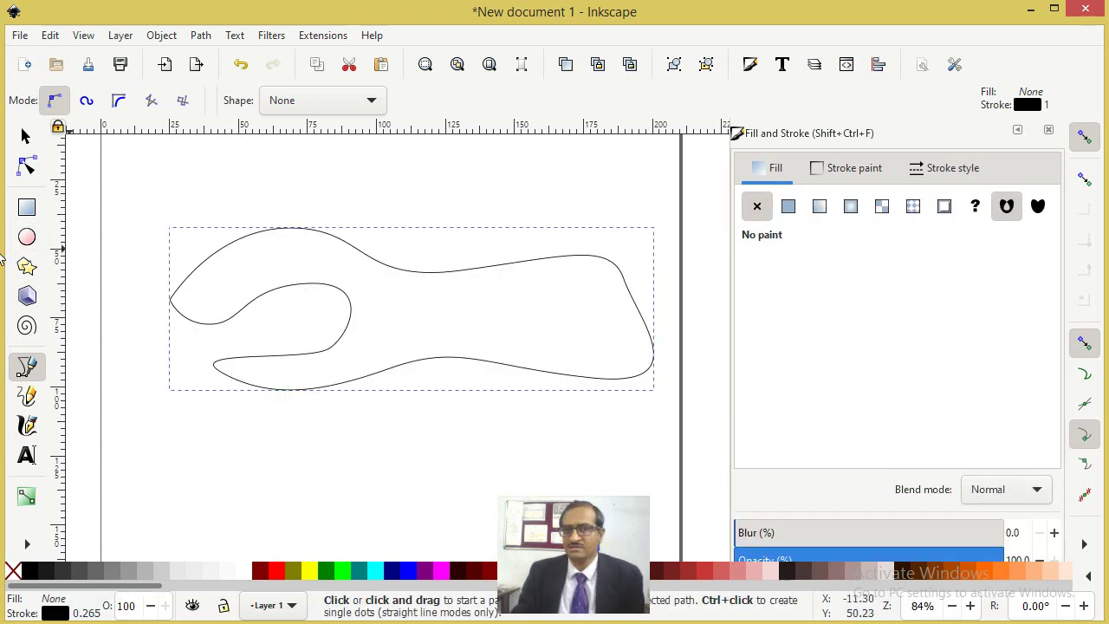
Duplicate the outline, try scaling the copy about its centre to about 142 mm and 203 mm wide, and delete it.
{"action": "left_click", "coordinate": [25, 136]}
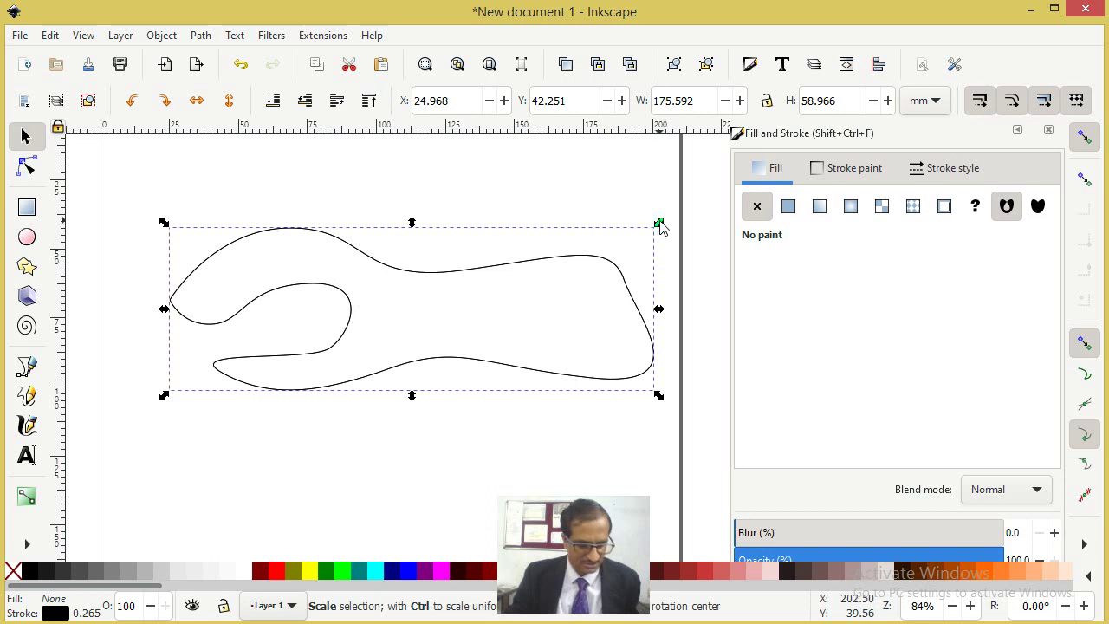
{"action": "left_click_drag", "start_coordinate": [659, 222], "coordinate": [621, 245]}
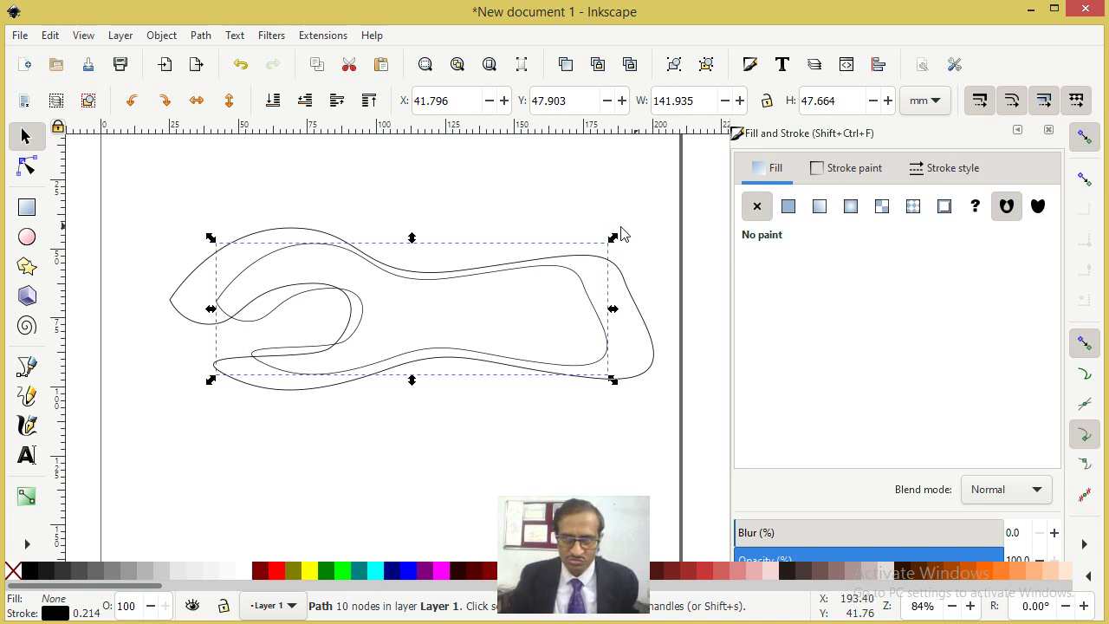
{"action": "left_click_drag", "start_coordinate": [615, 240], "coordinate": [694, 214]}
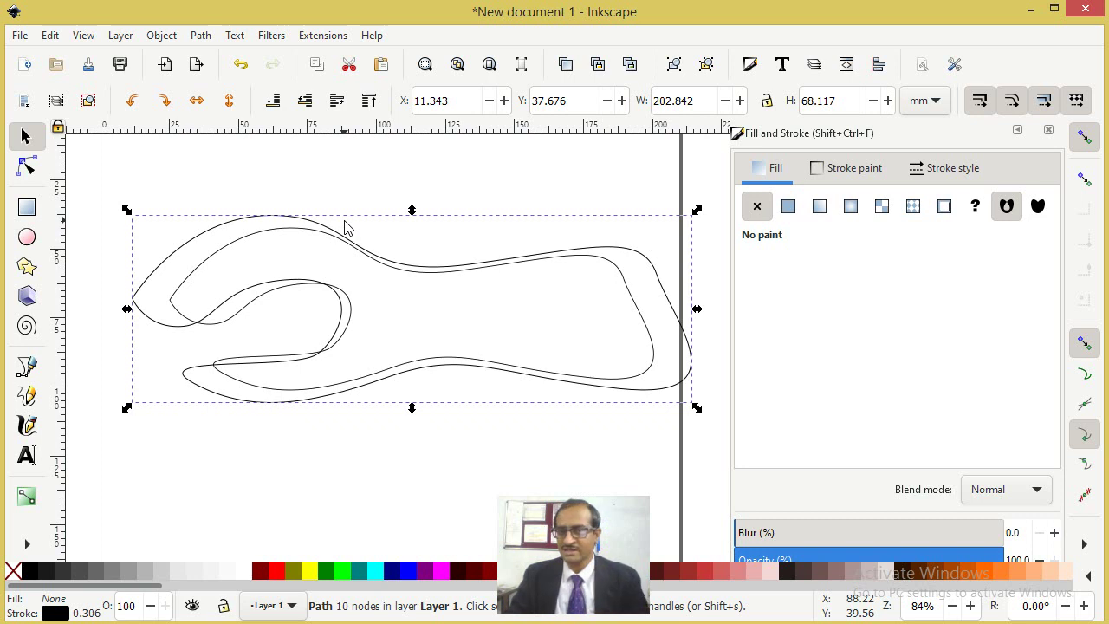
{"action": "key", "text": "Delete"}
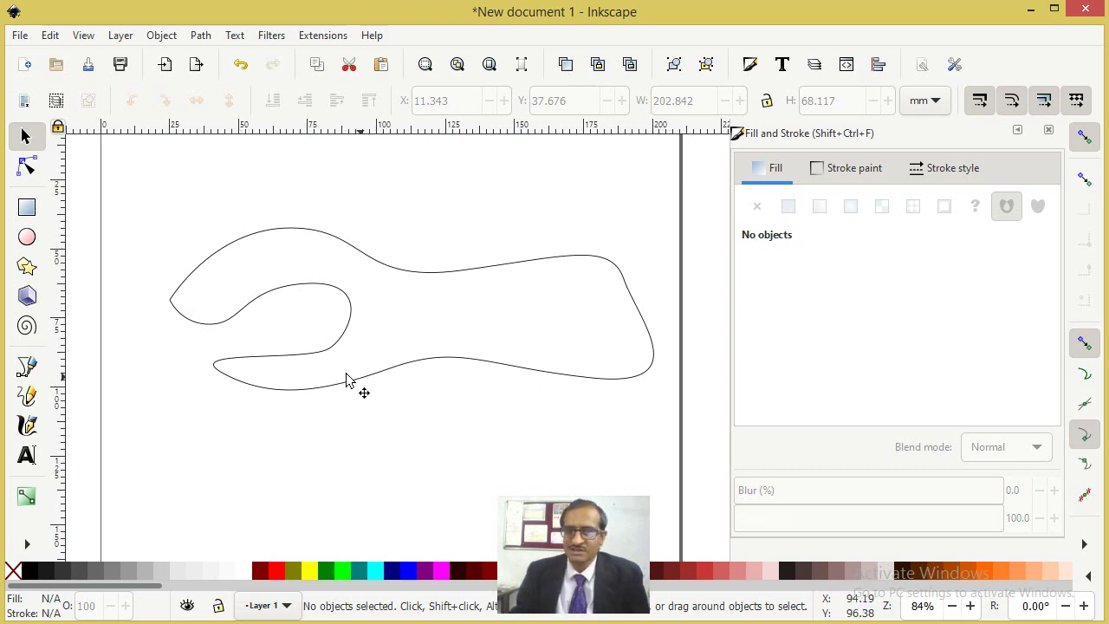
Inset the wrench-like outline several times in small increments.
{"action": "left_click", "coordinate": [355, 249]}
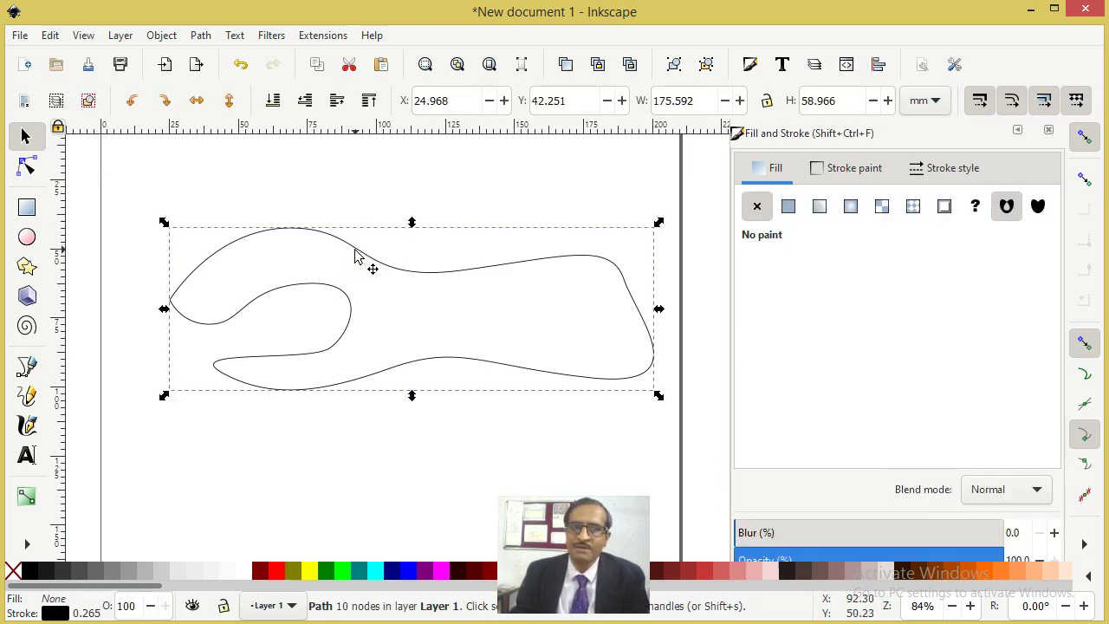
{"action": "left_click", "coordinate": [200, 38]}
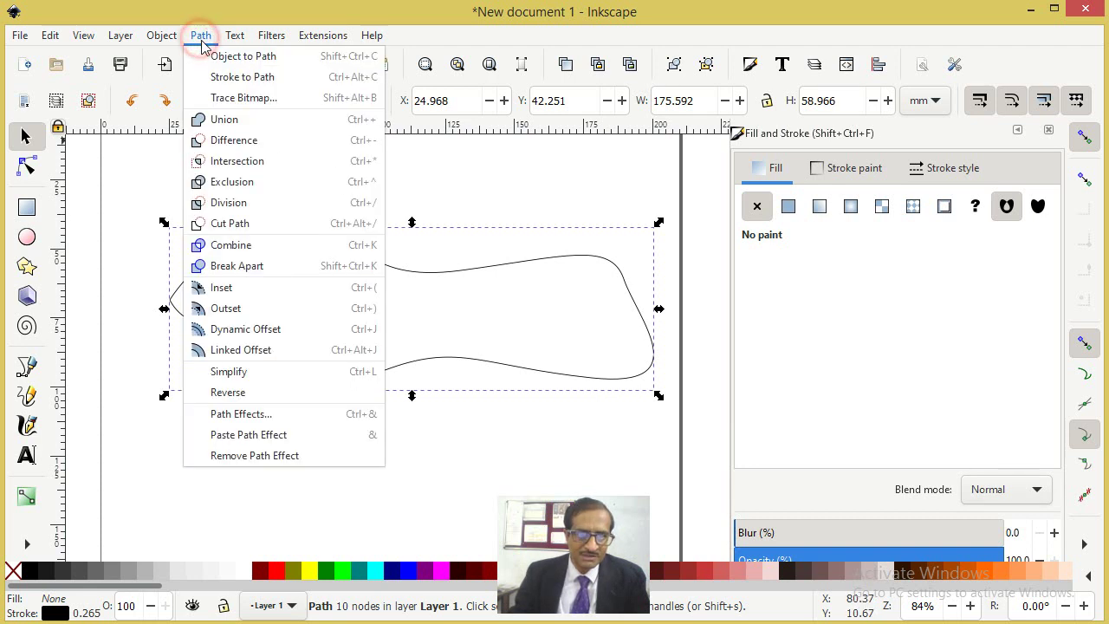
{"action": "left_click", "coordinate": [269, 291]}
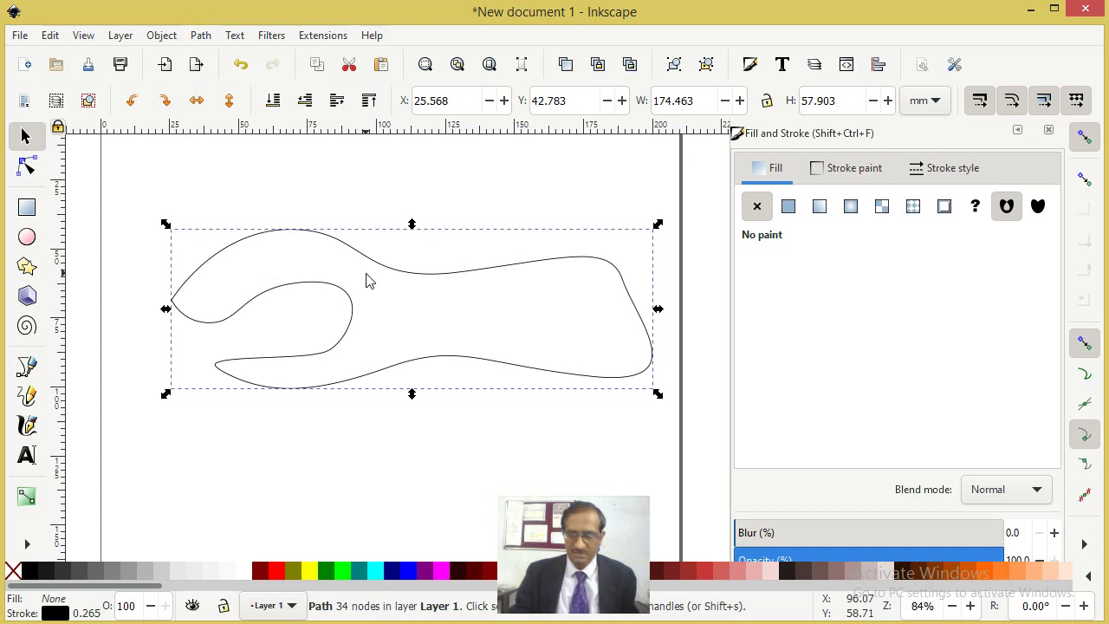
{"action": "key", "text": "ctrl"}
{"action": "key", "text": "ctrl+parenleft"}
{"action": "key", "text": "ctrl+parenleft"}
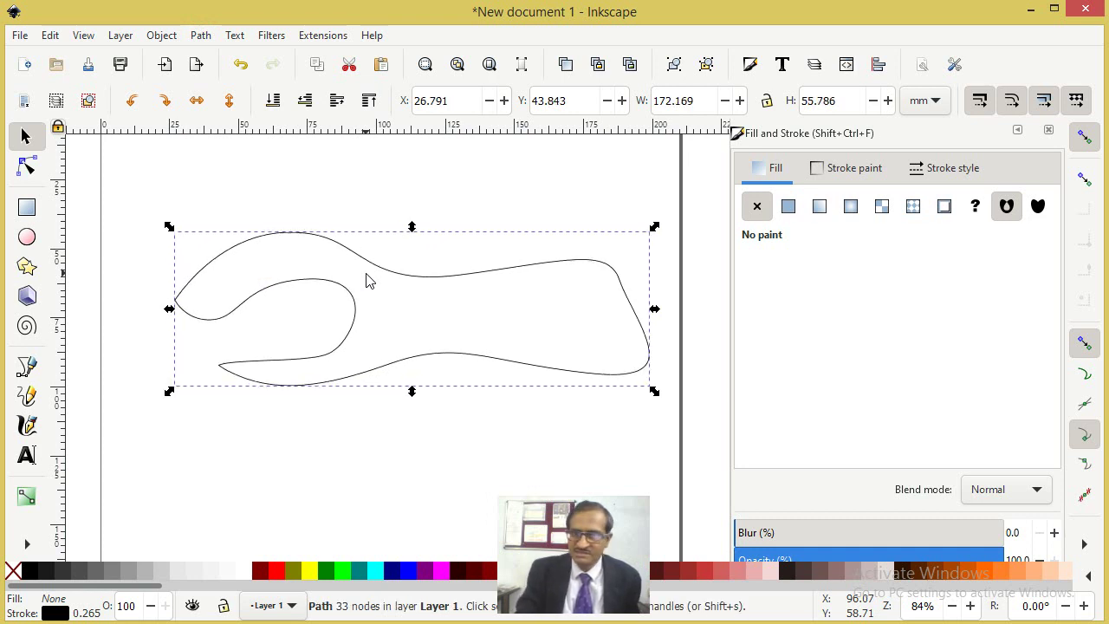
{"action": "key", "text": "ctrl+parenleft"}
Outset the wrench-like outline repeatedly until it is about 176 mm wide.
{"action": "key", "text": "ctrl+parenright"}
{"action": "key", "text": "ctrl+parenright"}
{"action": "key", "text": "ctrl+parenright"}
{"action": "key", "text": "ctrl+parenright"}
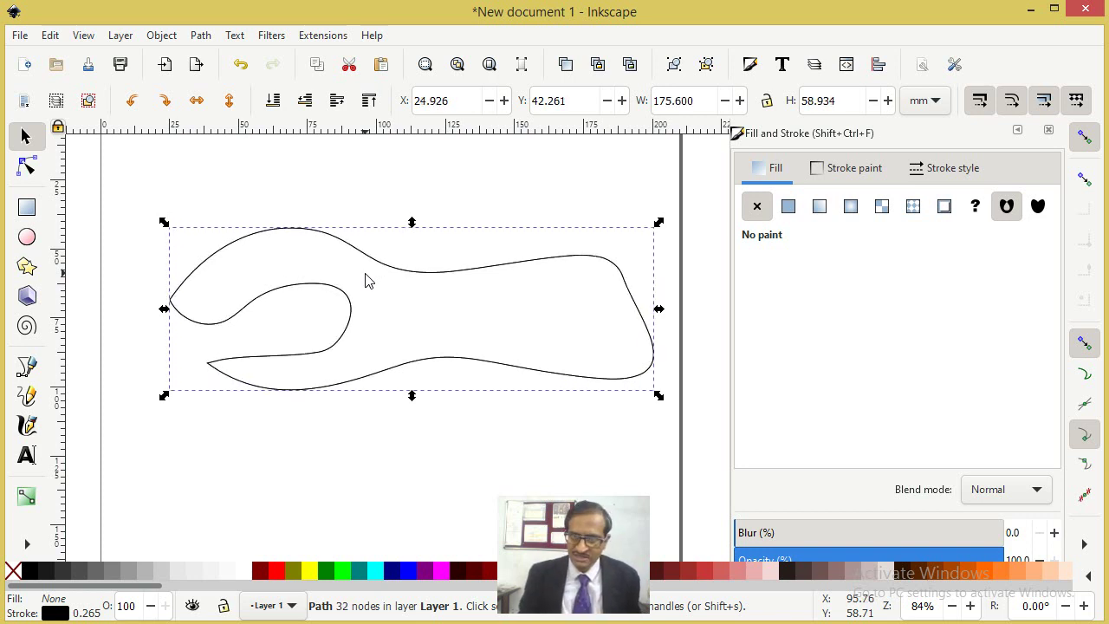
Duplicate the wrench-like outline and inset the copy until it is about 169 mm wide.
{"action": "key", "text": "ctrl+d"}
{"action": "key", "text": "ctrl+parenleft"}
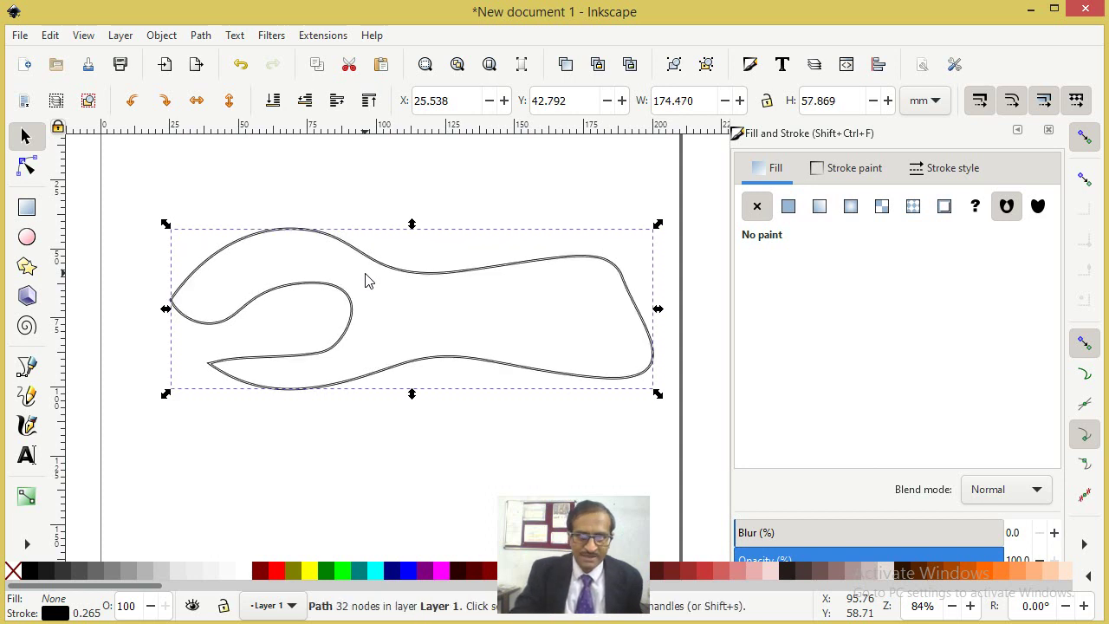
{"action": "key", "text": "ctrl+parenleft"}
{"action": "key", "text": "ctrl+parenleft"}
{"action": "key", "text": "ctrl+parenleft"}
{"action": "key", "text": "ctrl+parenleft"}
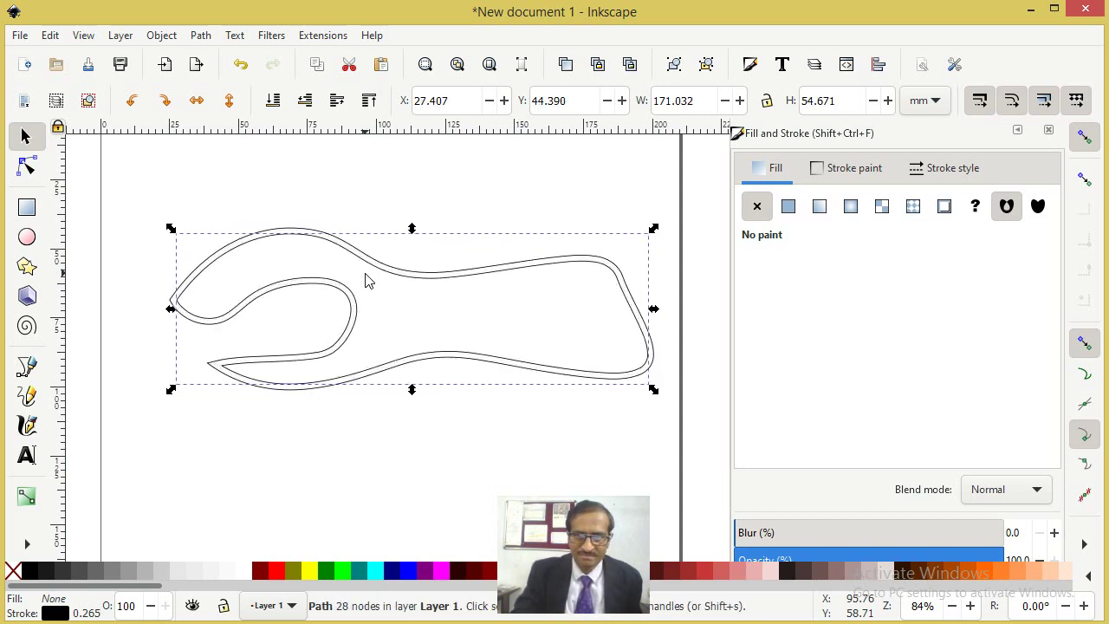
{"action": "key", "text": "ctrl+parenleft"}
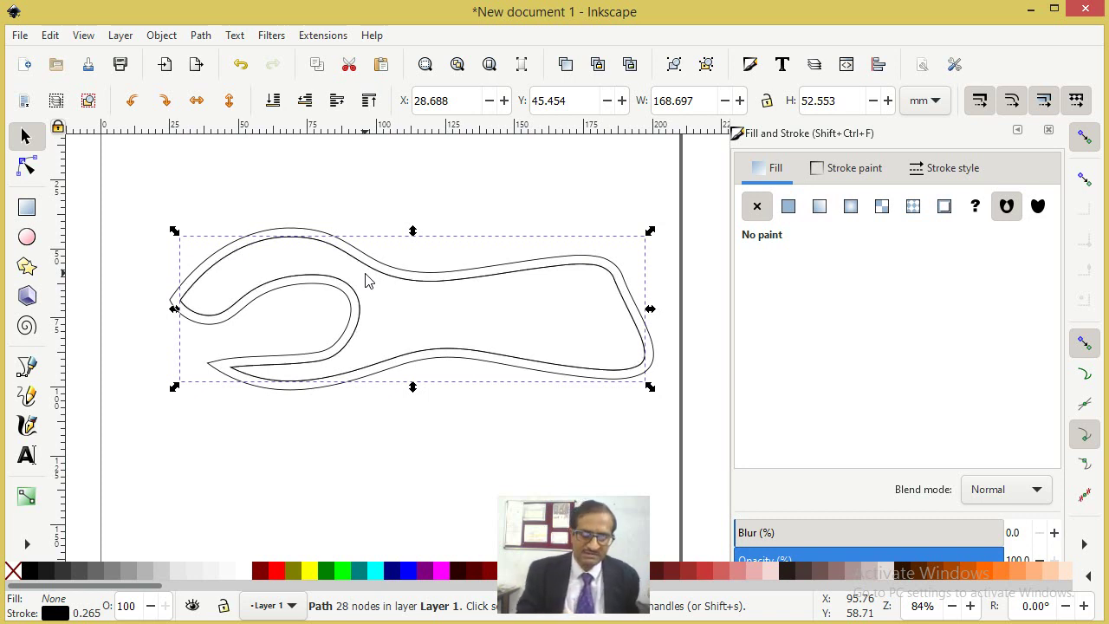
Duplicate the inner outline and inset the new copy until it is about 160 mm wide.
{"action": "key", "text": "ctrl+parenleft"}
{"action": "key", "text": "ctrl+parenleft"}
{"action": "key", "text": "ctrl+parenleft"}
{"action": "key", "text": "ctrl+parenleft"}
{"action": "key", "text": "ctrl+parenleft"}
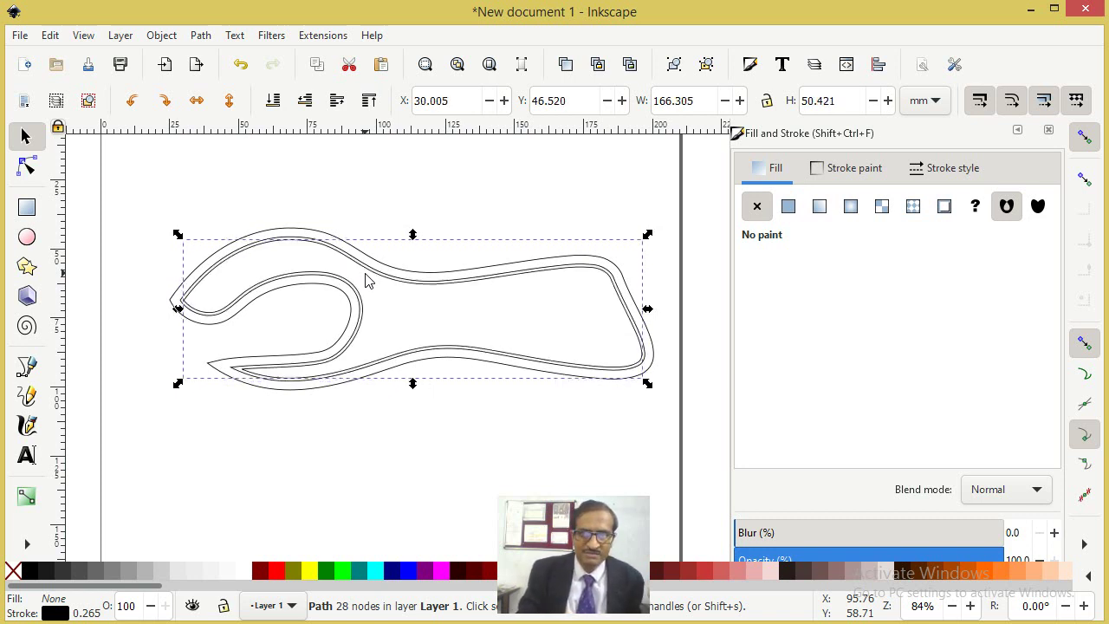
{"action": "key", "text": "ctrl+parenleft"}
{"action": "key", "text": "ctrl+parenleft"}
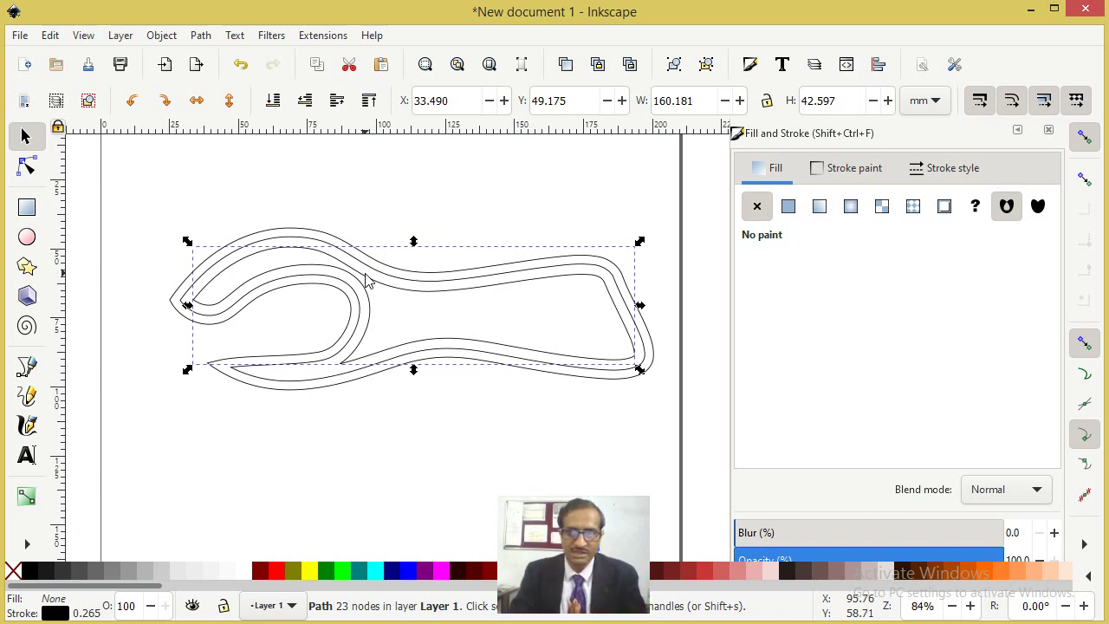
{"action": "left_click", "coordinate": [204, 44]}
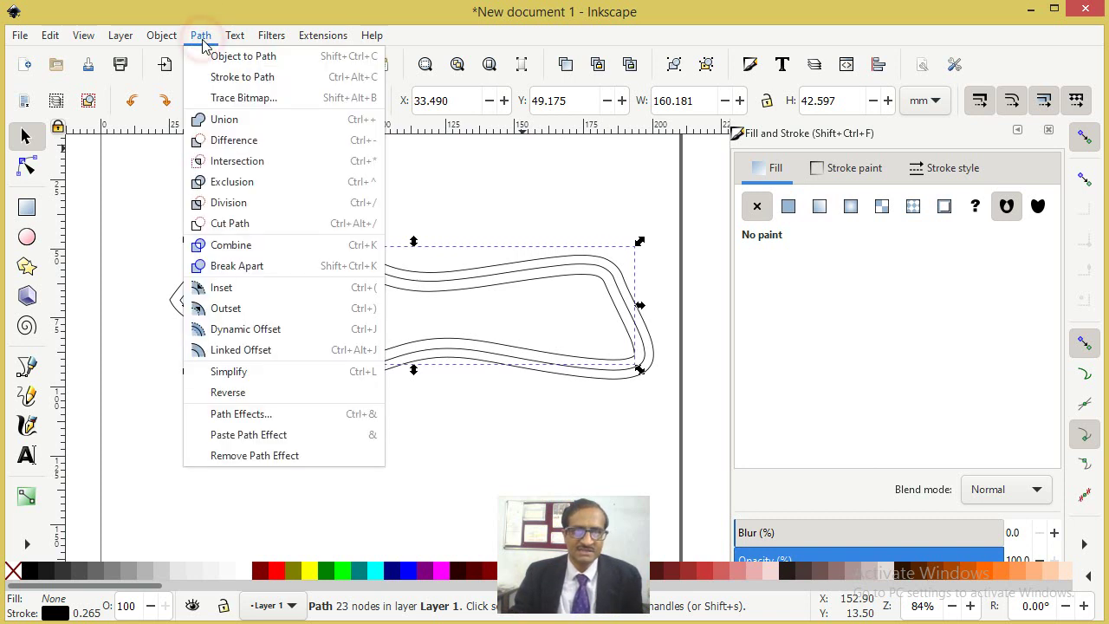
{"action": "left_click", "coordinate": [260, 309]}
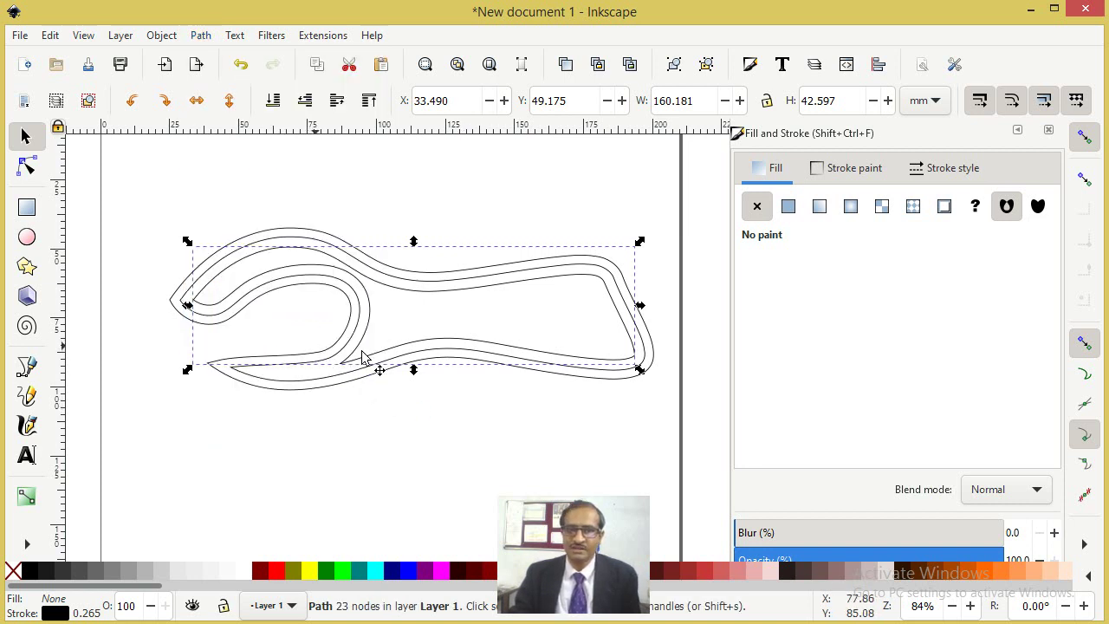
{"action": "scroll", "coordinate": [362, 357], "scroll_direction": "down", "scroll_amount": 3}
{"action": "left_click", "coordinate": [350, 364]}
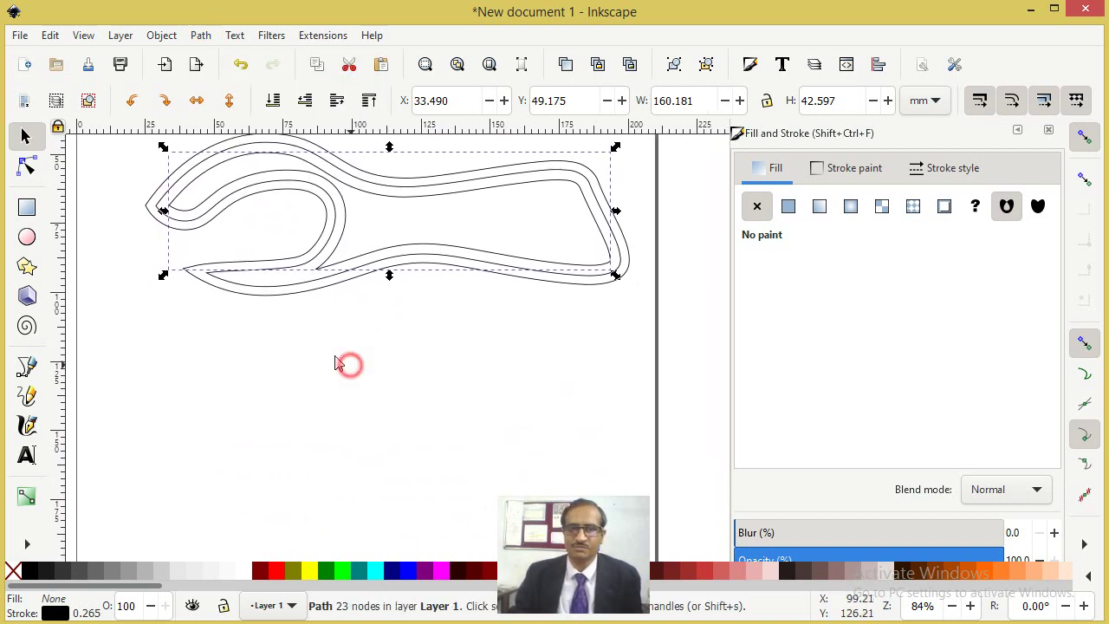
Duplicate the outermost wrench-like outline, place the copy below the nested set, and outset it once to about 177 mm wide.
{"action": "left_click", "coordinate": [340, 287]}
{"action": "key", "text": "ctrl+d"}
{"action": "left_click_drag", "start_coordinate": [370, 289], "coordinate": [362, 524]}
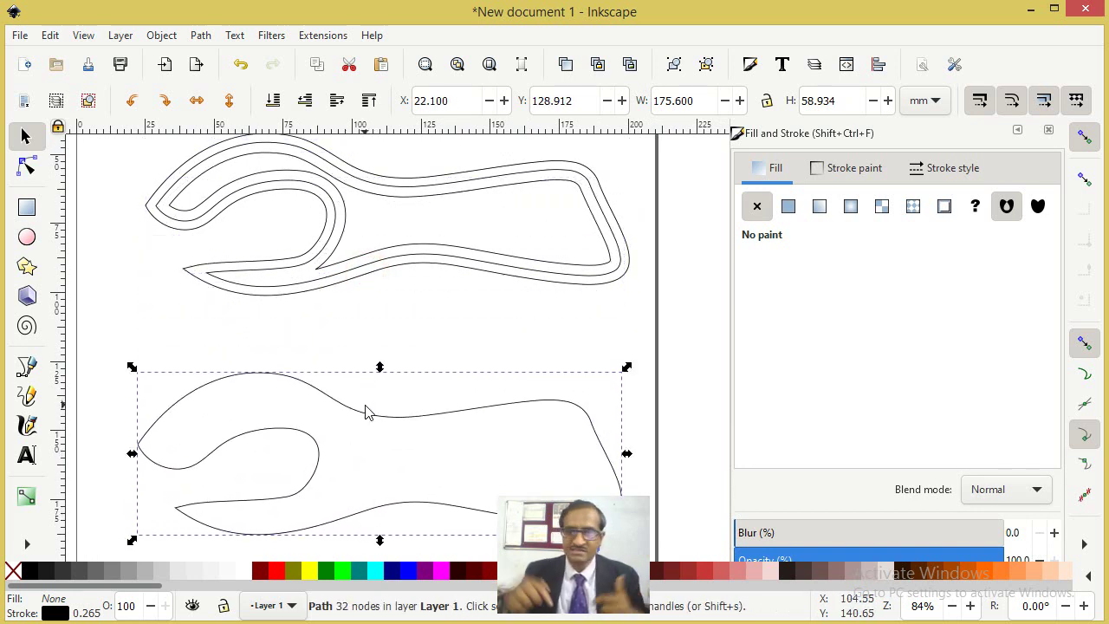
{"action": "left_click", "coordinate": [200, 37]}
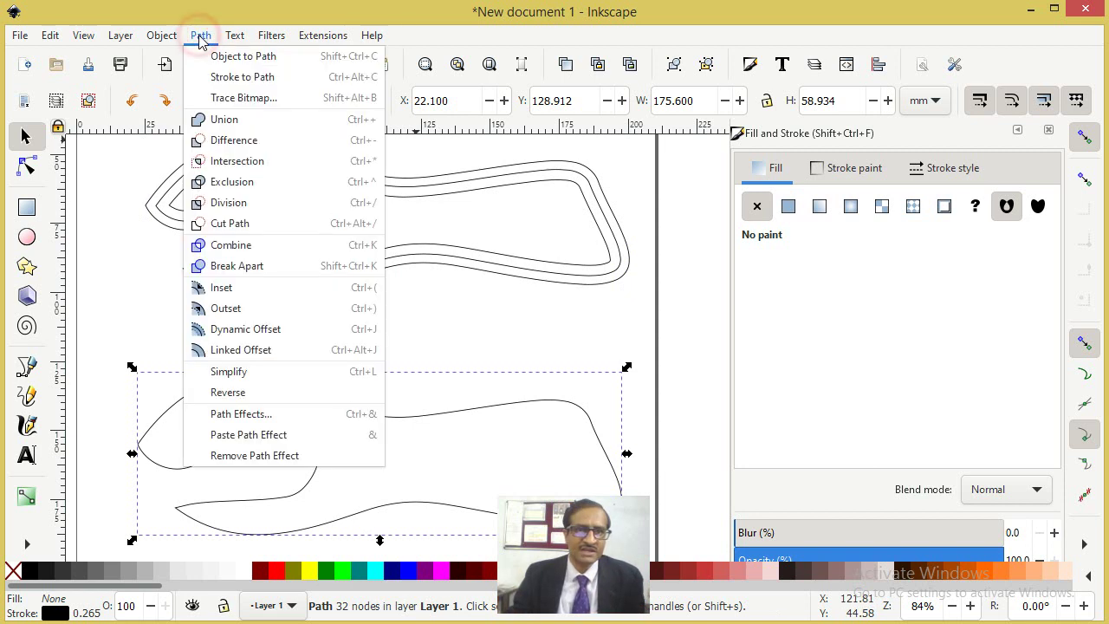
{"action": "left_click", "coordinate": [288, 311]}
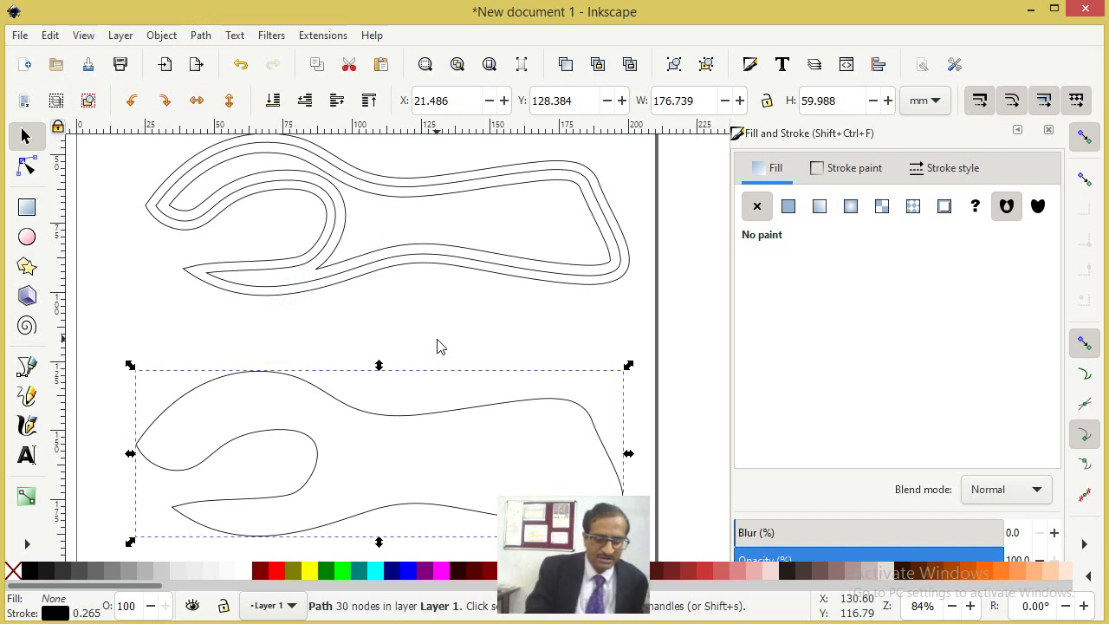
Duplicate the lower wrench-like outline and outset the copy until it is about 183 mm wide.
{"action": "key", "text": "ctrl"}
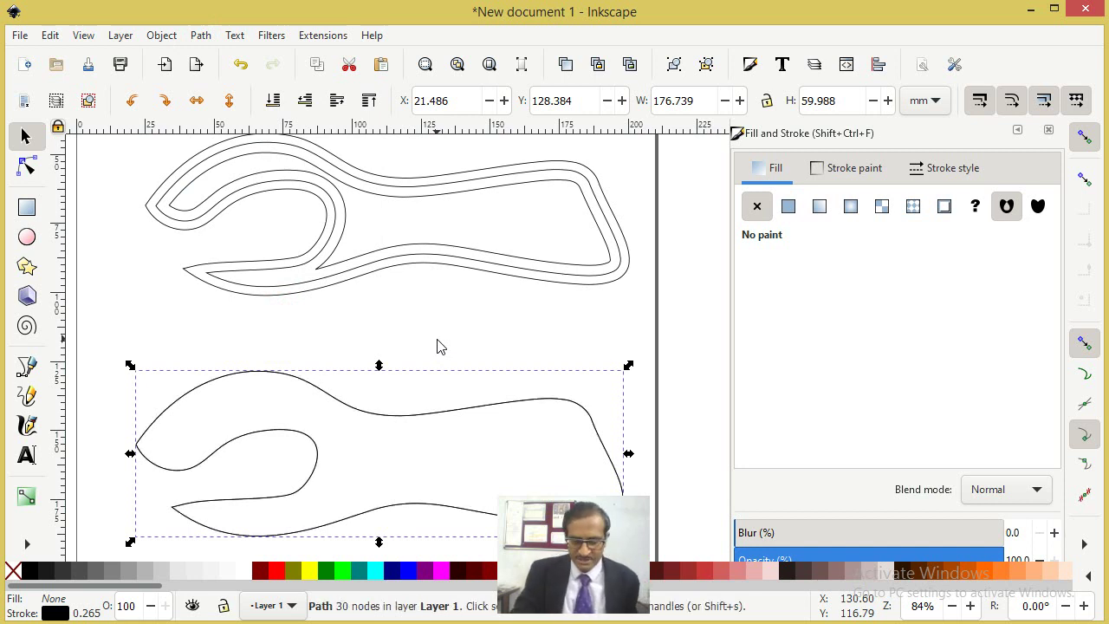
{"action": "key", "text": "ctrl+parenright"}
{"action": "key", "text": "ctrl+parenright"}
{"action": "key", "text": "ctrl+parenright"}
{"action": "key", "text": "ctrl+parenright"}
{"action": "key", "text": "ctrl+parenright"}
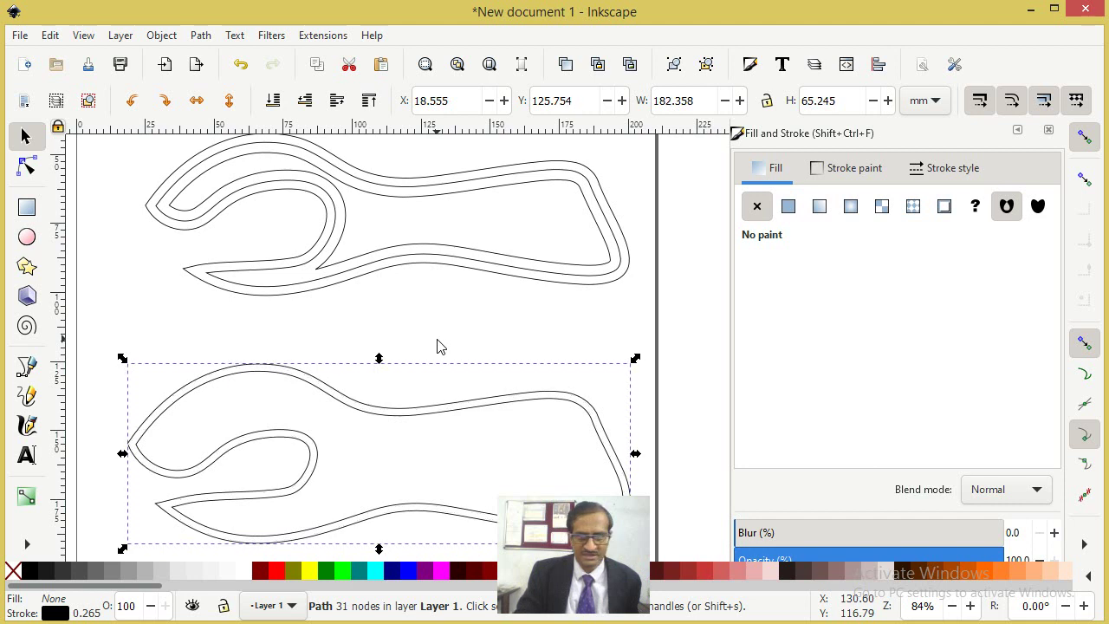
{"action": "key", "text": "ctrl+parenright"}
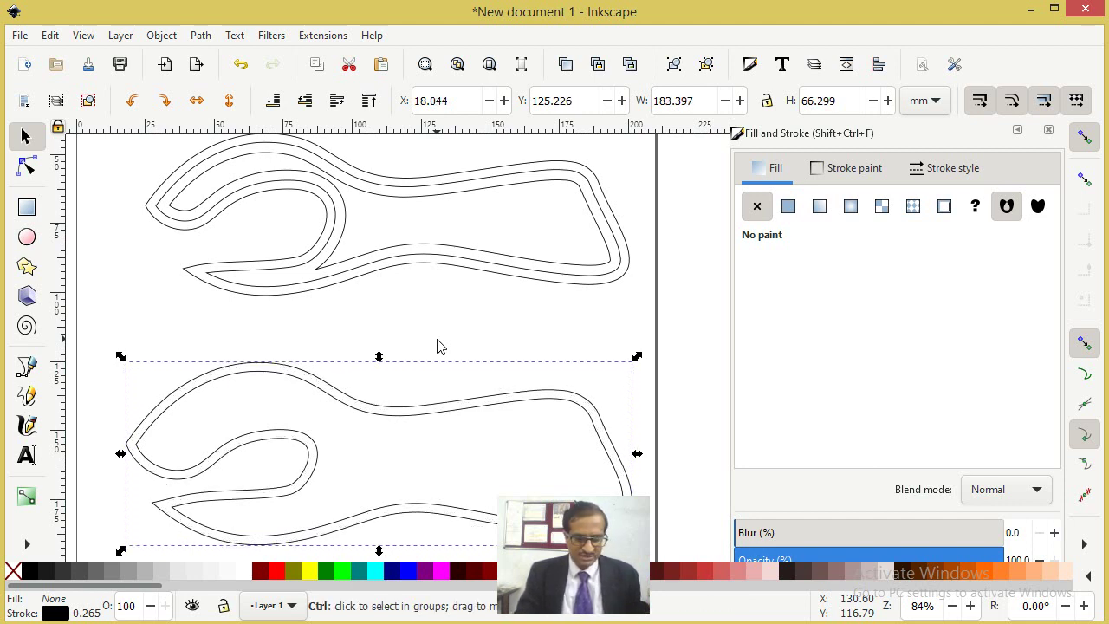
Duplicate the 183 mm wide outline and outset the new copy until it is about 190 mm wide.
{"action": "key", "text": "ctrl+parenright"}
{"action": "key", "text": "ctrl+parenright"}
{"action": "key", "text": "ctrl+parenright"}
{"action": "key", "text": "ctrl+parenright"}
{"action": "key", "text": "ctrl+parenright"}
{"action": "key", "text": "ctrl+parenright"}
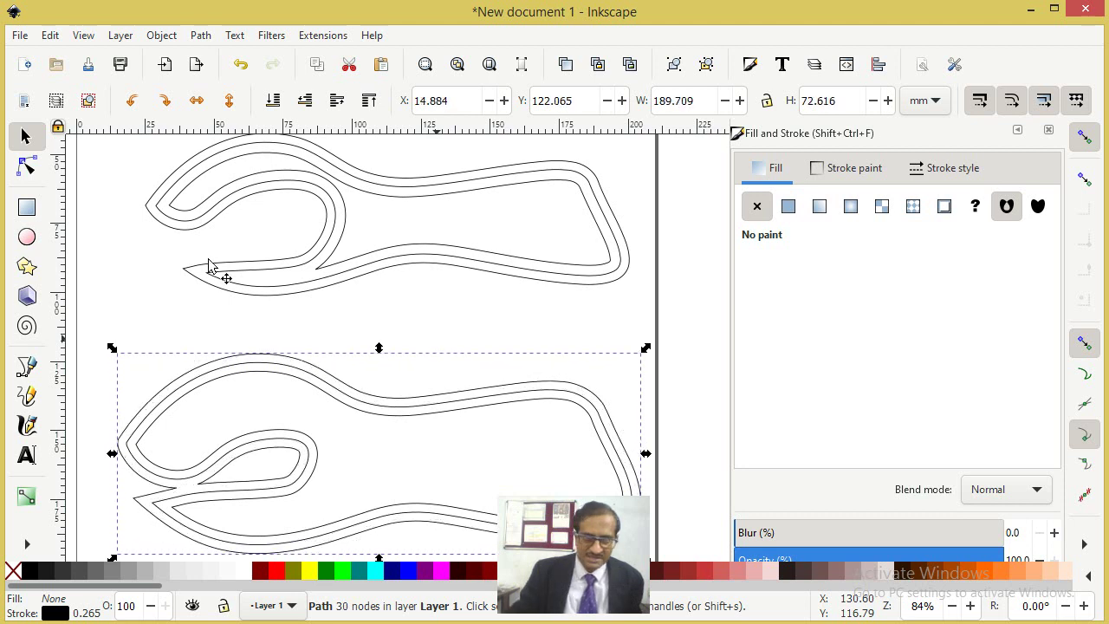
Inset the lower set's outermost outline repeatedly until it is about 182 mm wide.
{"action": "scroll", "coordinate": [182, 497], "scroll_direction": "up", "scroll_amount": 3}
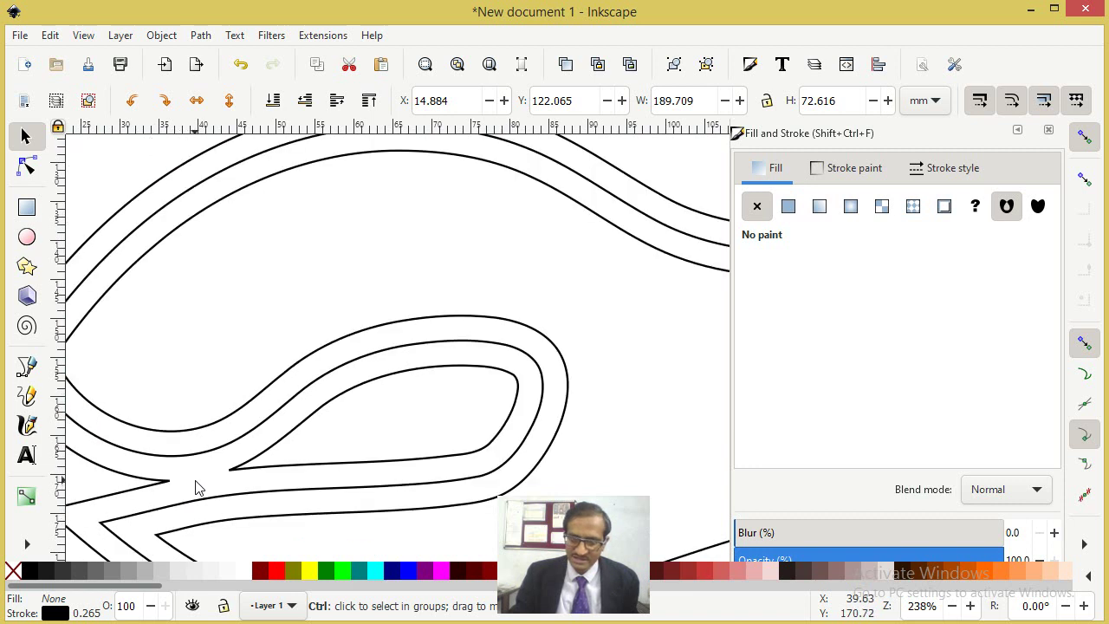
{"action": "key", "text": "ctrl+parenleft"}
{"action": "key", "text": "ctrl+parenleft"}
{"action": "key", "text": "ctrl+parenleft"}
{"action": "key", "text": "ctrl+parenleft"}
{"action": "key", "text": "ctrl+parenleft"}
{"action": "key", "text": "ctrl+parenleft"}
{"action": "key", "text": "ctrl+parenleft"}
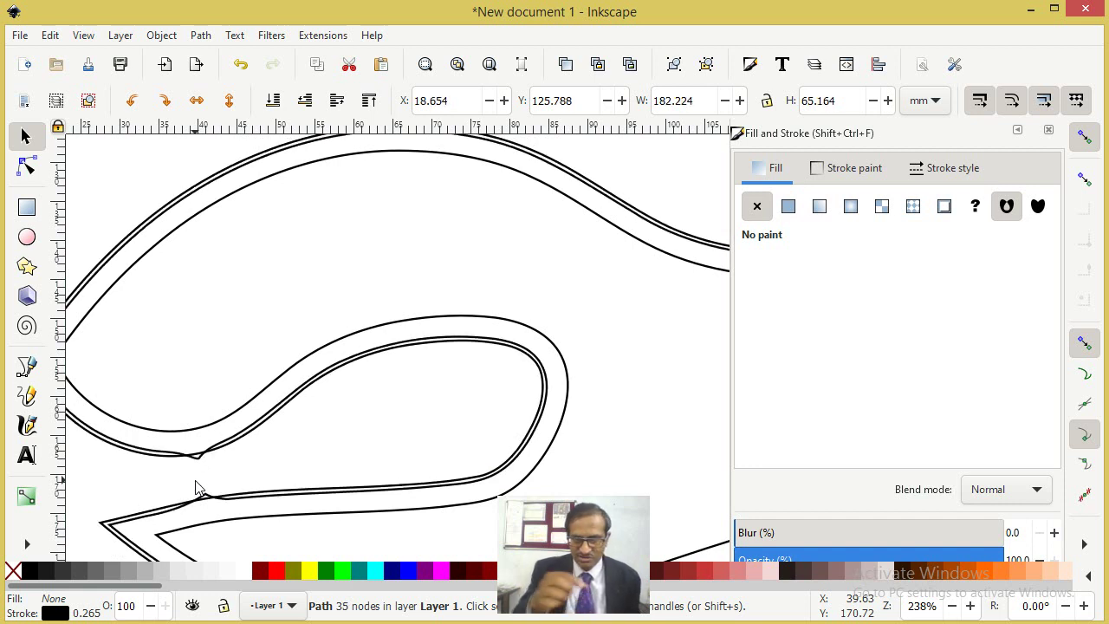
Outset the same outline again until it is about 190 mm wide.
{"action": "key", "text": "ctrl+parenright"}
{"action": "key", "text": "ctrl+parenright"}
{"action": "key", "text": "ctrl+parenright"}
{"action": "key", "text": "ctrl+parenright"}
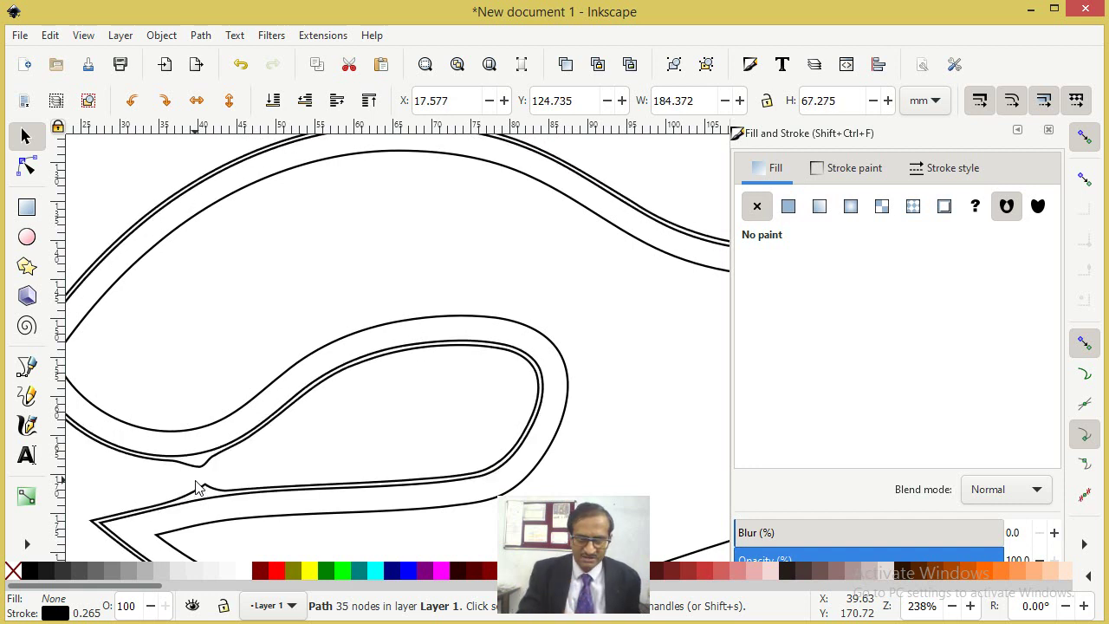
{"action": "key", "text": "ctrl+parenright"}
{"action": "key", "text": "ctrl+parenright"}
{"action": "key", "text": "ctrl+parenright"}
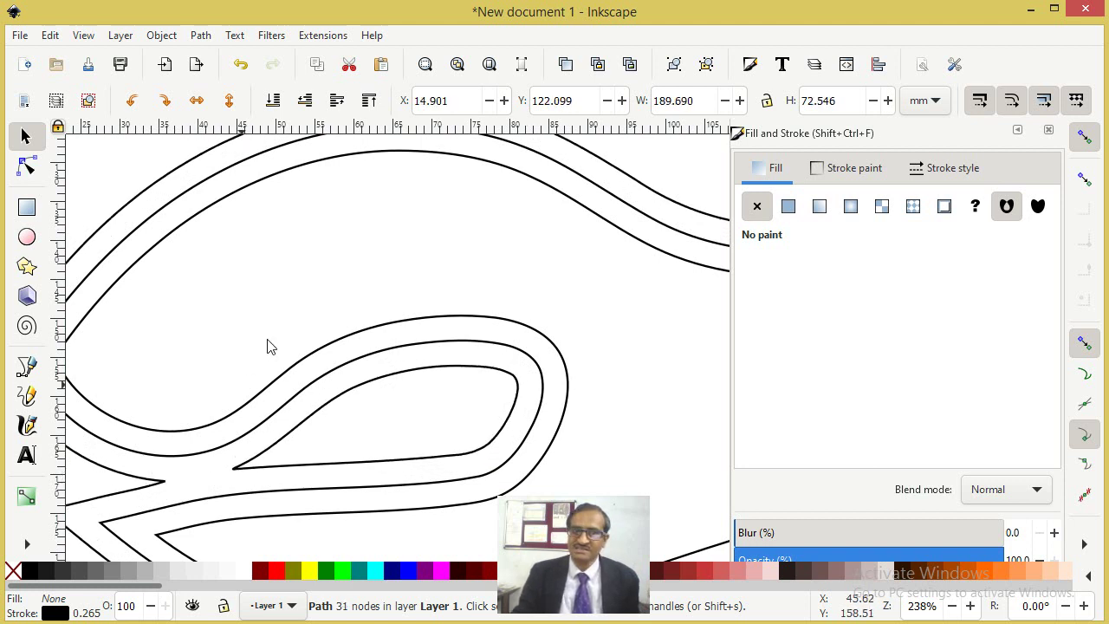
Duplicate the lower set's outermost outline and outset the copy until it is about 197 mm wide.
{"action": "scroll", "coordinate": [268, 356], "scroll_direction": "down", "scroll_amount": 2}
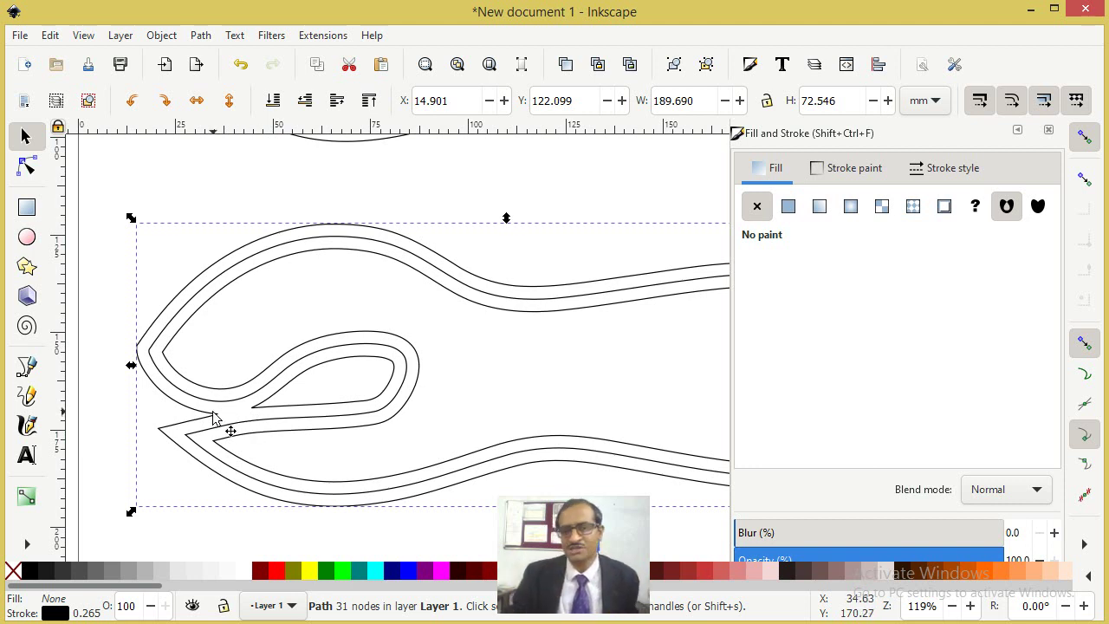
{"action": "scroll", "coordinate": [290, 321], "scroll_direction": "down", "scroll_amount": 1}
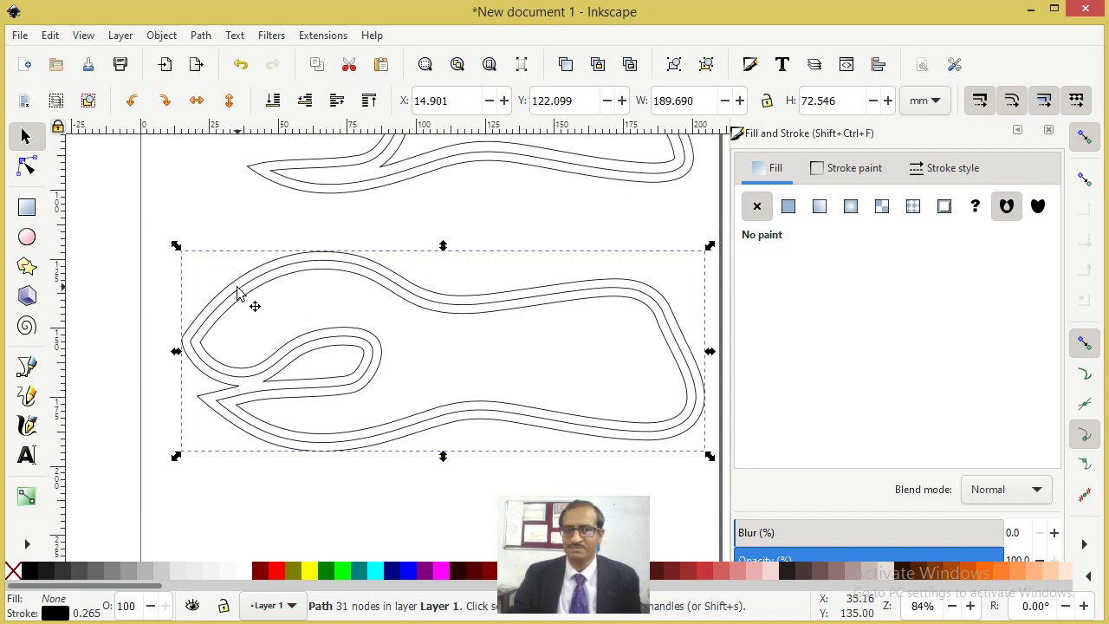
{"action": "key", "text": "ctrl+l"}
{"action": "key", "text": "ctrl+l"}
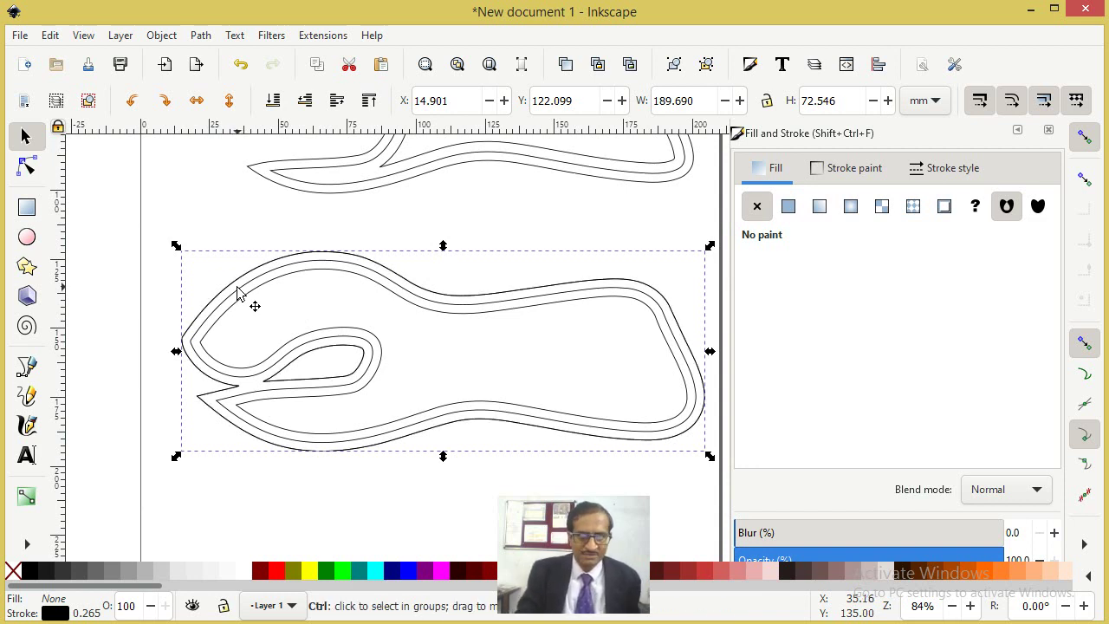
{"action": "key", "text": "ctrl+l"}
{"action": "key", "text": "ctrl+l"}
{"action": "key", "text": "ctrl+l"}
{"action": "key", "text": "ctrl+l"}
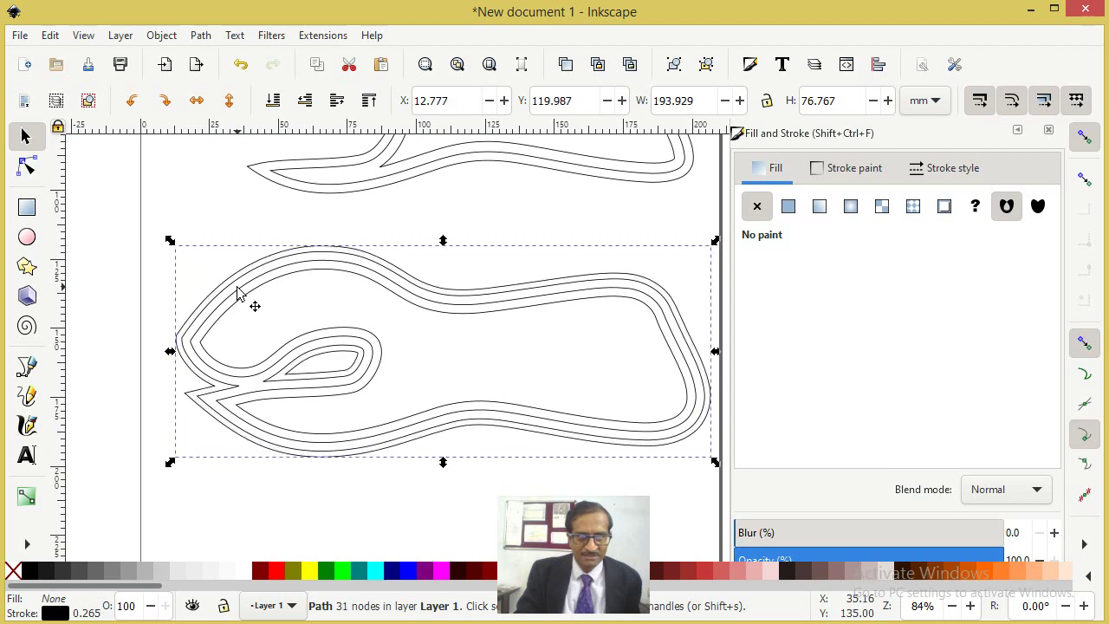
{"action": "key", "text": "ctrl+l"}
{"action": "key", "text": "ctrl+l"}
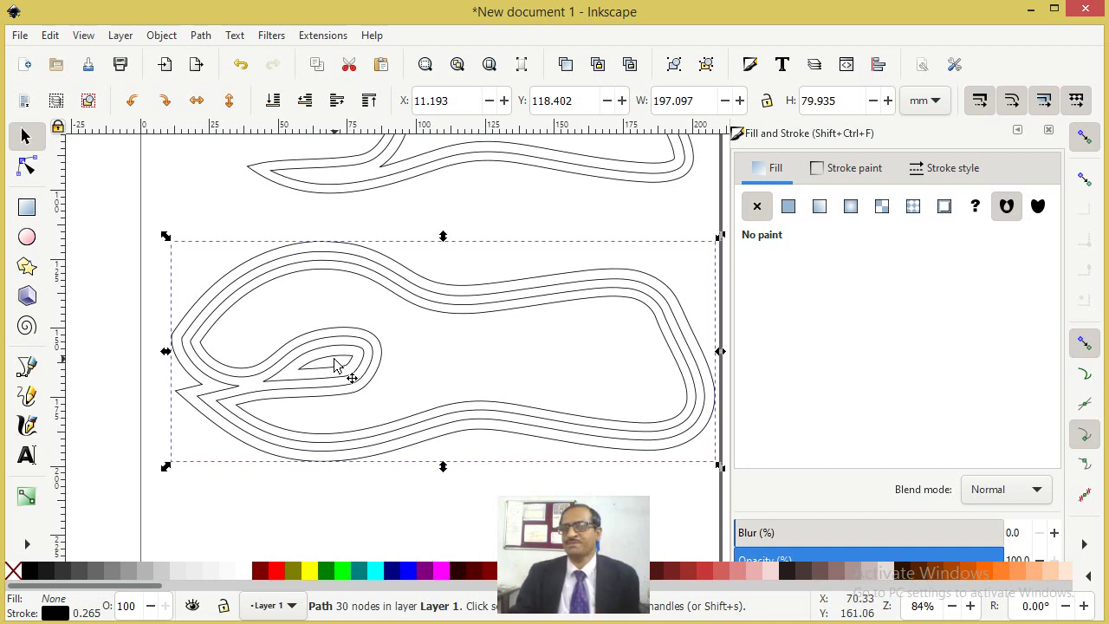
{"action": "left_click", "coordinate": [634, 211]}
{"action": "key", "text": "space"}
{"action": "left_click_drag", "start_coordinate": [656, 215], "coordinate": [557, 293]}
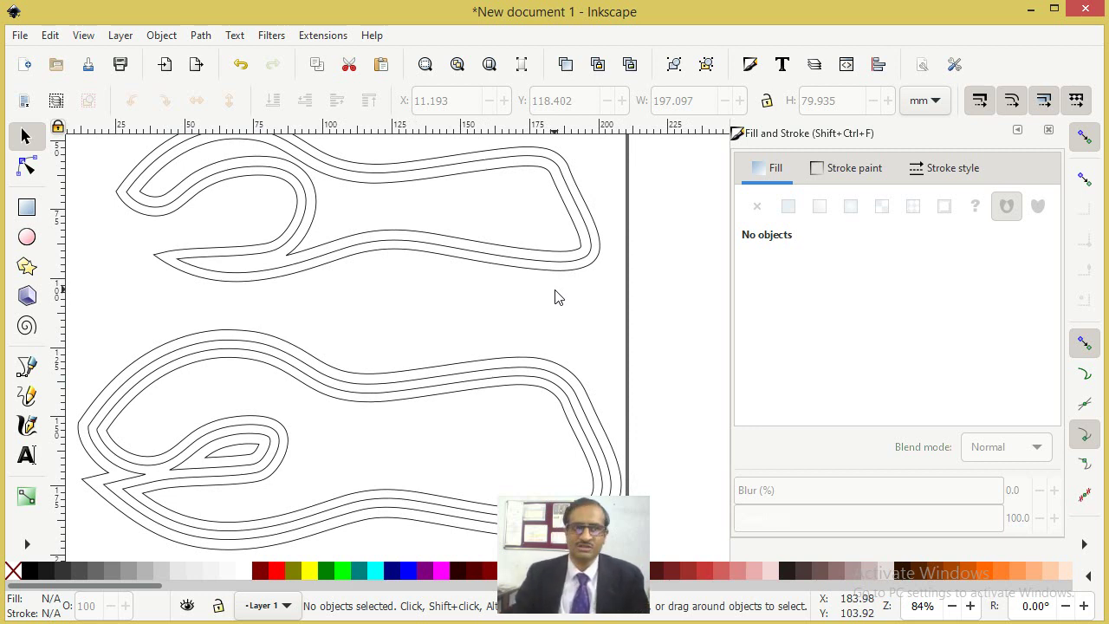
{"action": "left_click", "coordinate": [200, 36]}
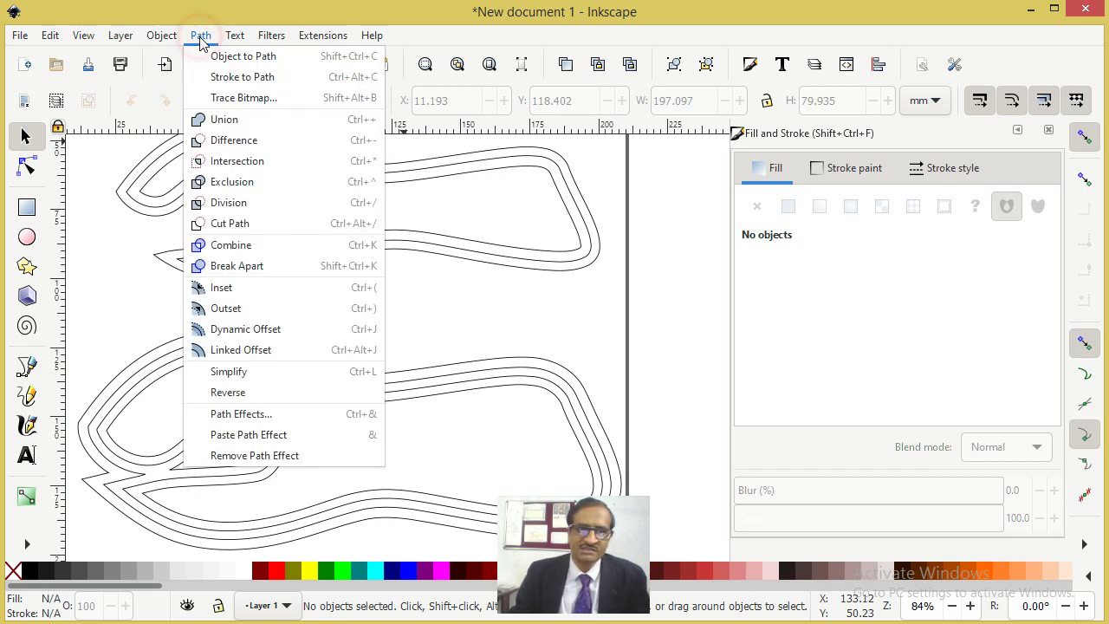
{"action": "left_click", "coordinate": [520, 349]}
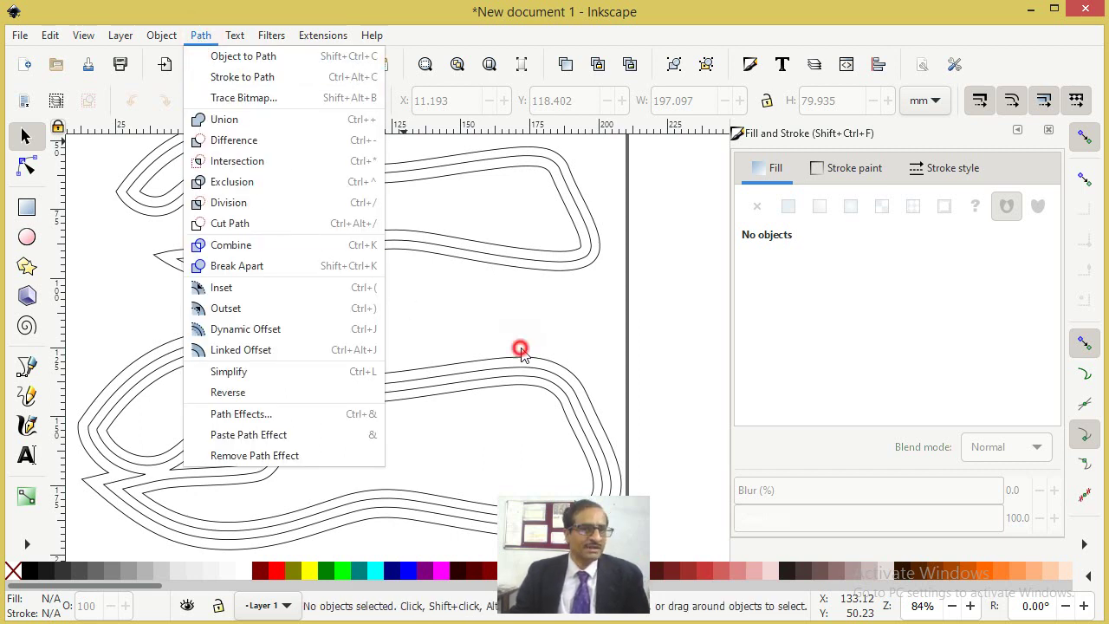
{"action": "left_click", "coordinate": [27, 237]}
{"action": "left_click_drag", "start_coordinate": [373, 316], "coordinate": [388, 327]}
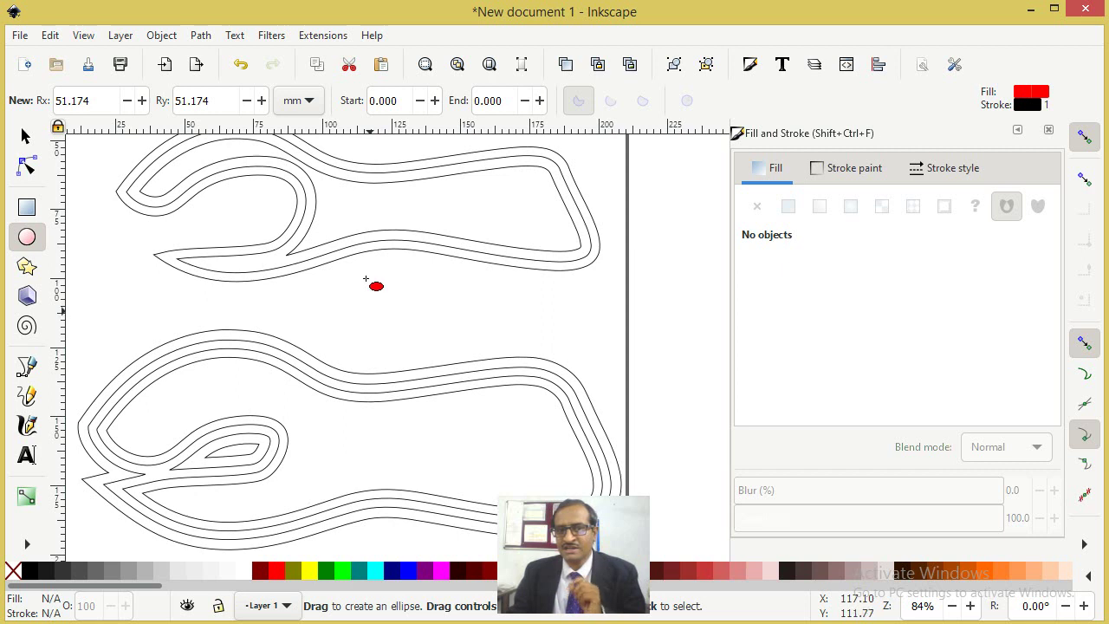
{"action": "left_click", "coordinate": [25, 136]}
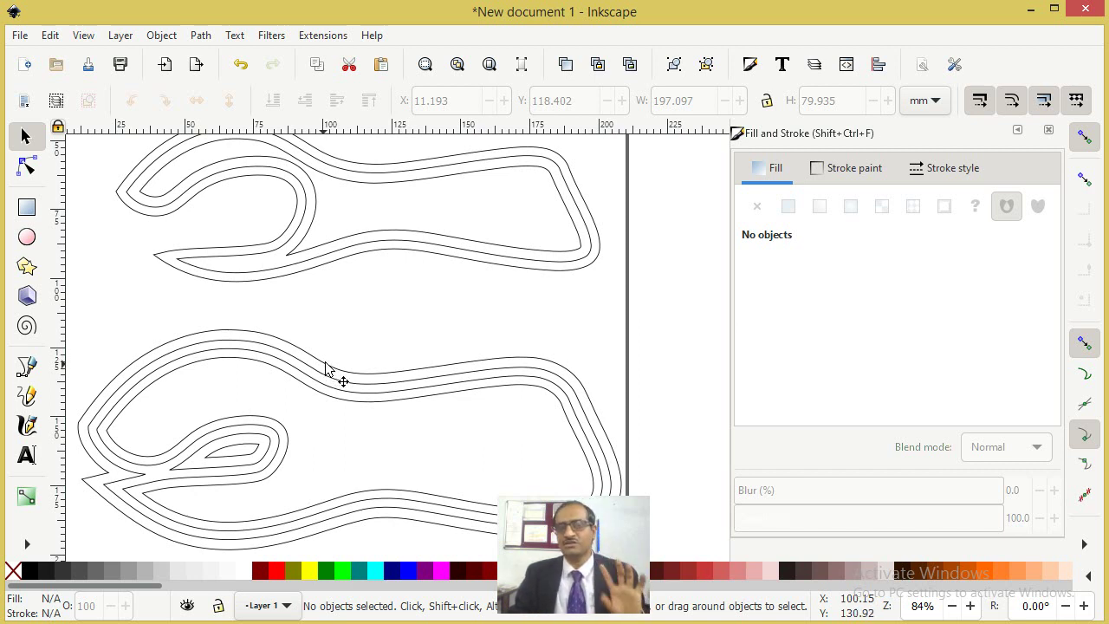
Delete all the outlines from the canvas.
{"action": "key", "text": "ctrl"}
{"action": "key", "text": "ctrl+a"}
{"action": "key", "text": "Delete"}
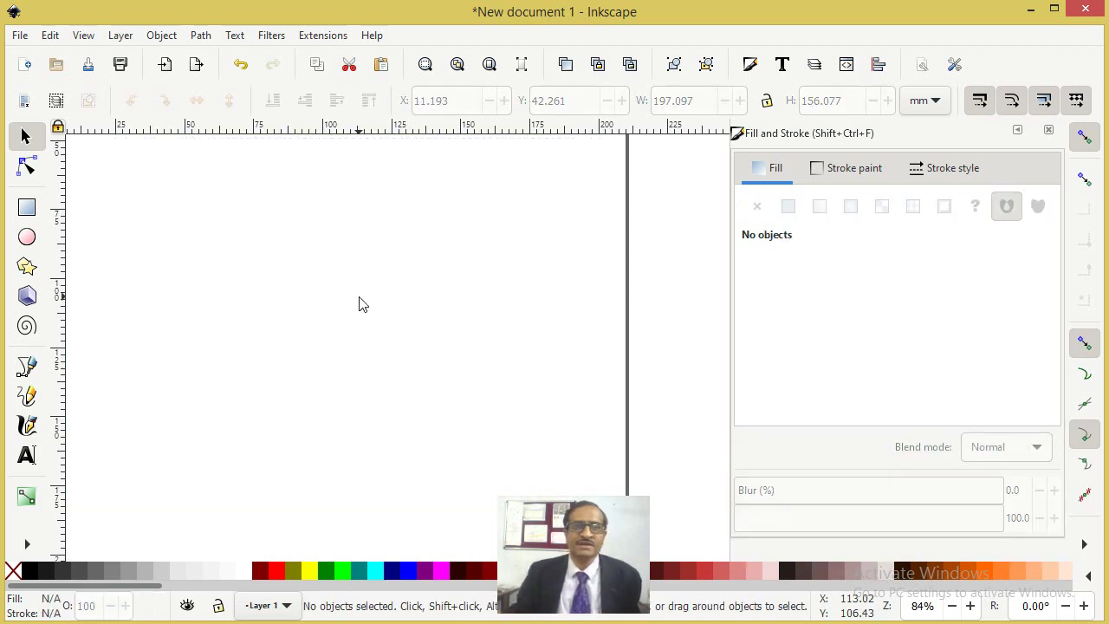
{"action": "left_click", "coordinate": [198, 35]}
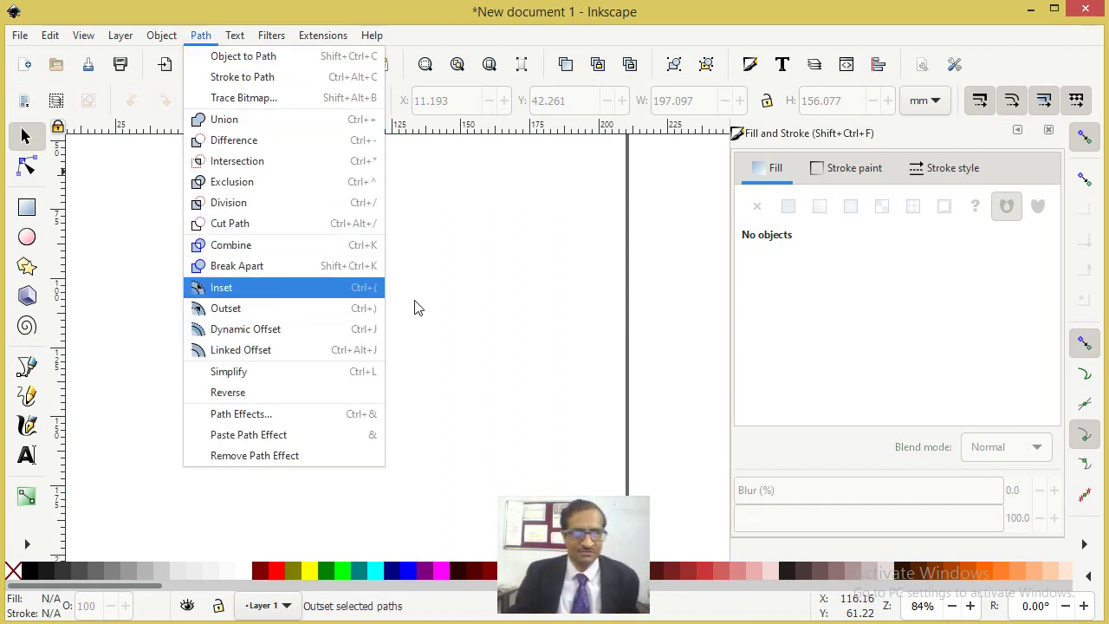
{"action": "left_click", "coordinate": [477, 299]}
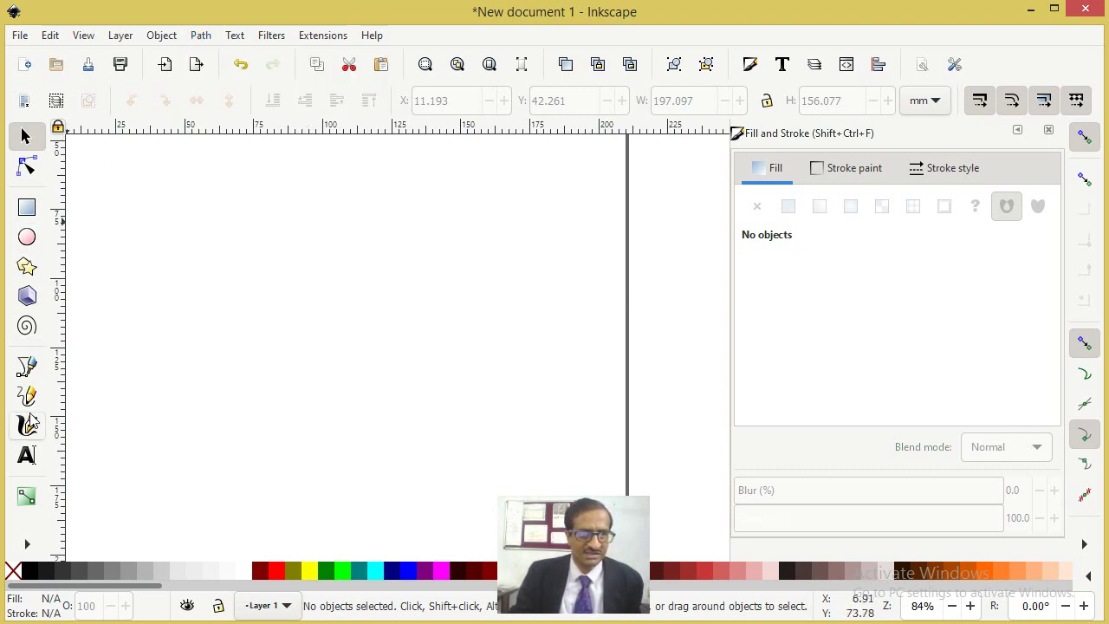
Draw a closed, curved wrench-like outline about 182 mm wide and 60 mm high with the Pen tool and select it.
{"action": "left_click", "coordinate": [26, 366]}
{"action": "left_click", "coordinate": [143, 264]}
{"action": "left_click_drag", "start_coordinate": [294, 199], "coordinate": [351, 208]}
{"action": "left_click_drag", "start_coordinate": [406, 240], "coordinate": [475, 236]}
{"action": "left_click_drag", "start_coordinate": [554, 205], "coordinate": [599, 273]}
{"action": "left_click_drag", "start_coordinate": [563, 359], "coordinate": [472, 376]}
{"action": "left_click_drag", "start_coordinate": [339, 339], "coordinate": [251, 353]}
{"action": "left_click_drag", "start_coordinate": [174, 352], "coordinate": [179, 322]}
{"action": "left_click_drag", "start_coordinate": [276, 298], "coordinate": [206, 279]}
{"action": "left_click_drag", "start_coordinate": [162, 293], "coordinate": [124, 279]}
{"action": "left_click", "coordinate": [143, 264]}
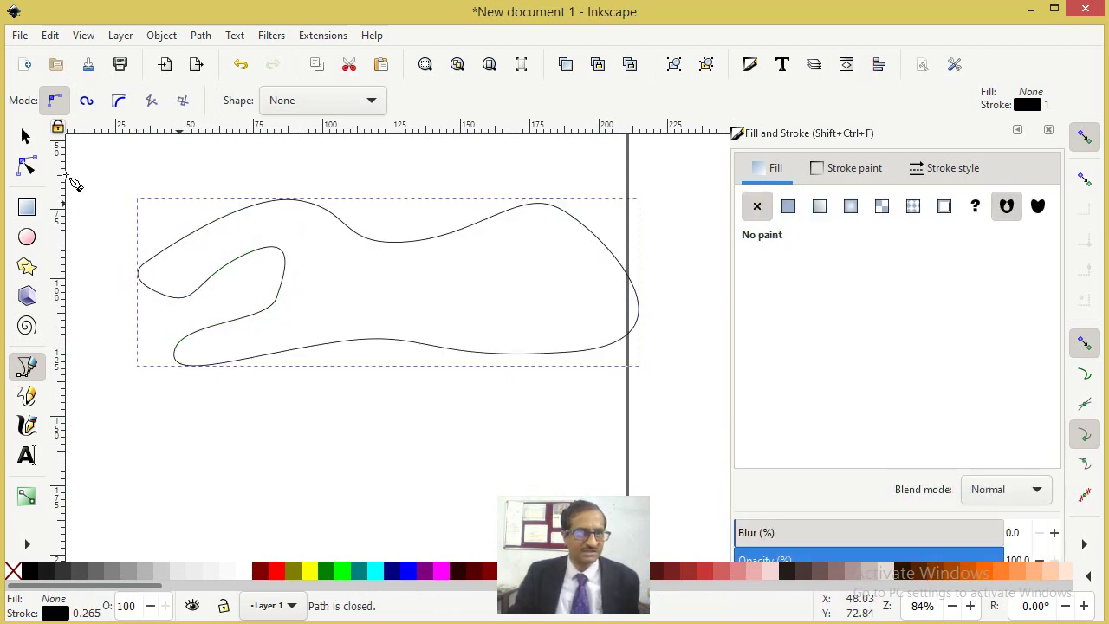
{"action": "left_click", "coordinate": [25, 136]}
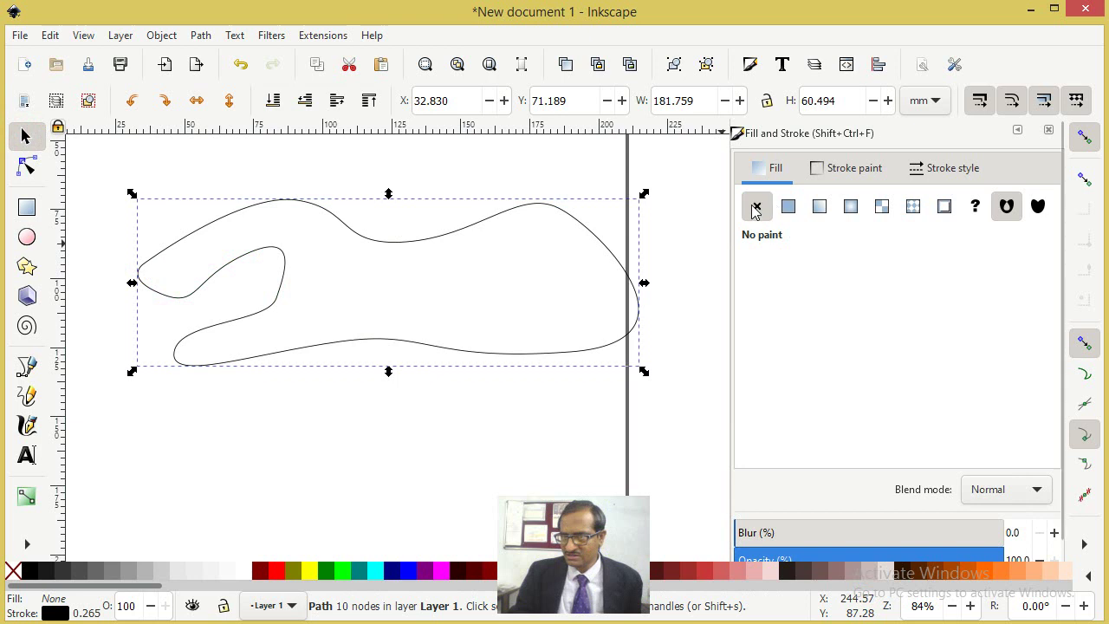
Convert the outline to a dynamic offset about 178 mm wide and nest inset duplicates inside it, the innermost about 167 mm wide.
{"action": "left_click", "coordinate": [201, 35]}
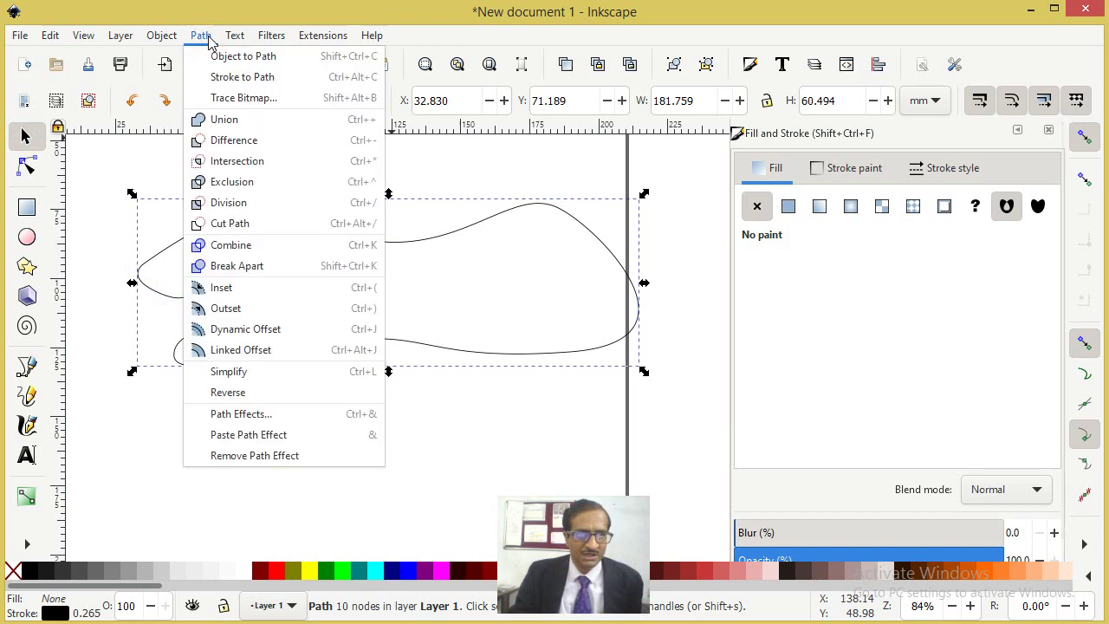
{"action": "left_click", "coordinate": [286, 328]}
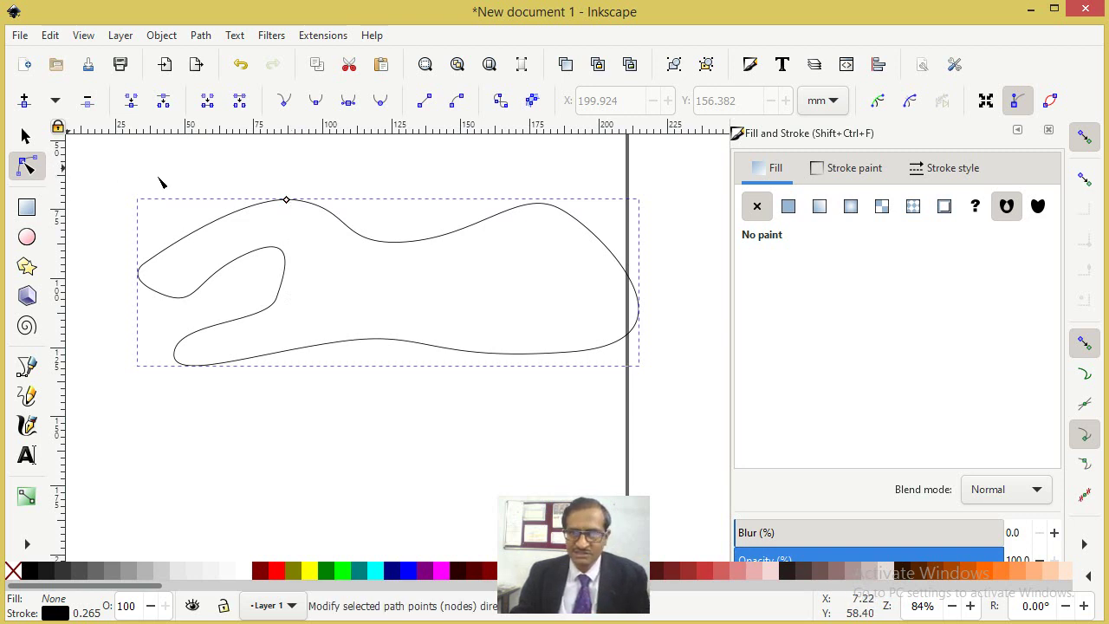
{"action": "left_click_drag", "start_coordinate": [289, 201], "coordinate": [311, 209]}
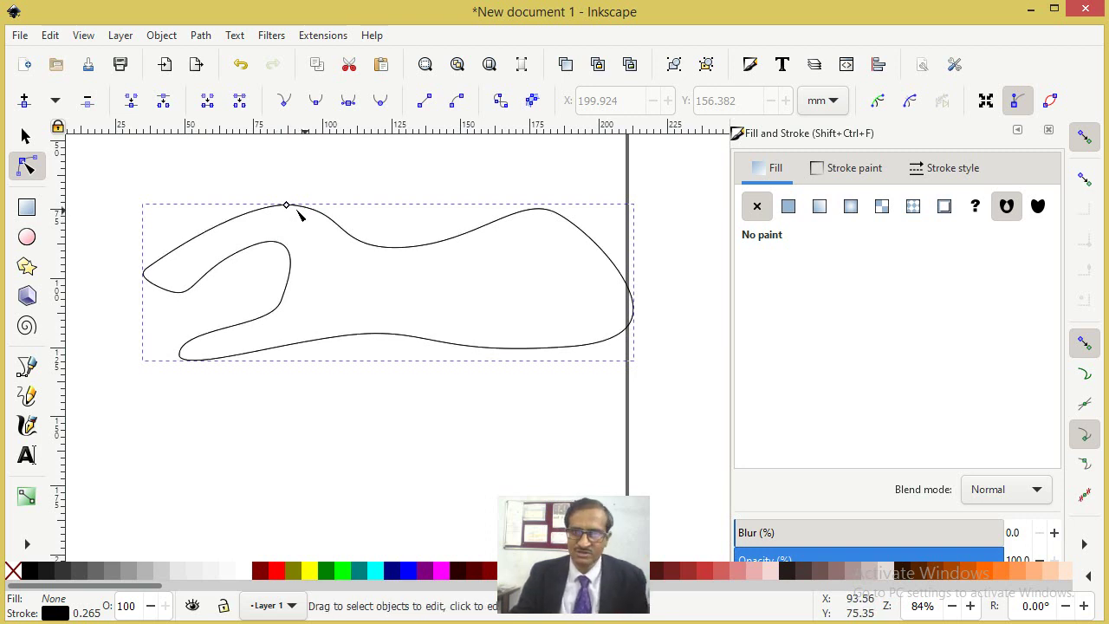
{"action": "left_click_drag", "start_coordinate": [293, 208], "coordinate": [301, 222]}
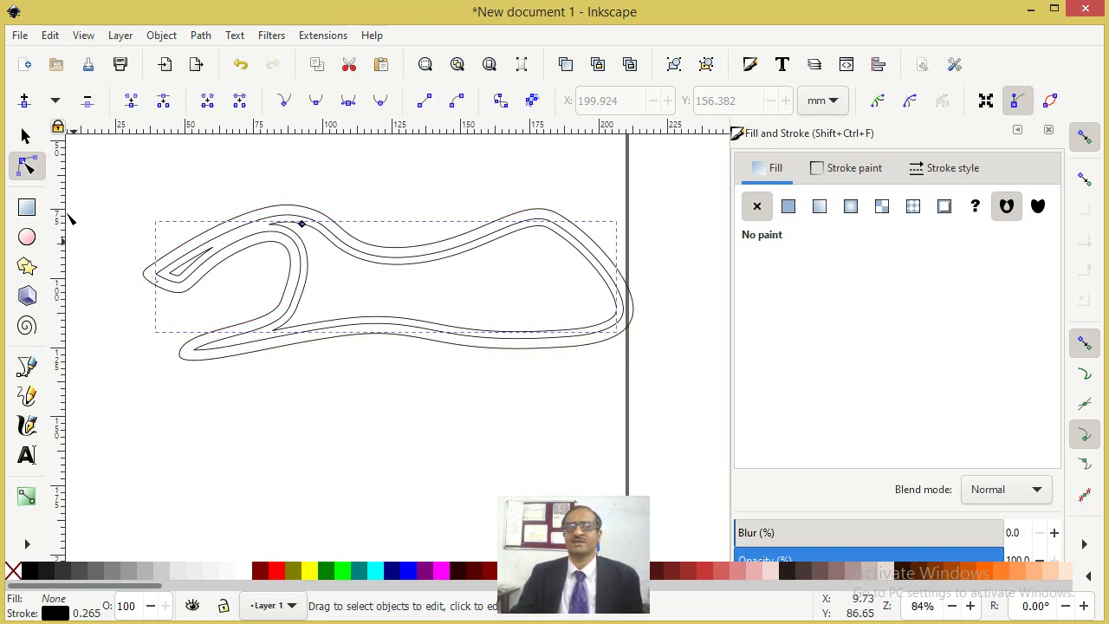
{"action": "left_click", "coordinate": [25, 136]}
{"action": "left_click", "coordinate": [213, 36]}
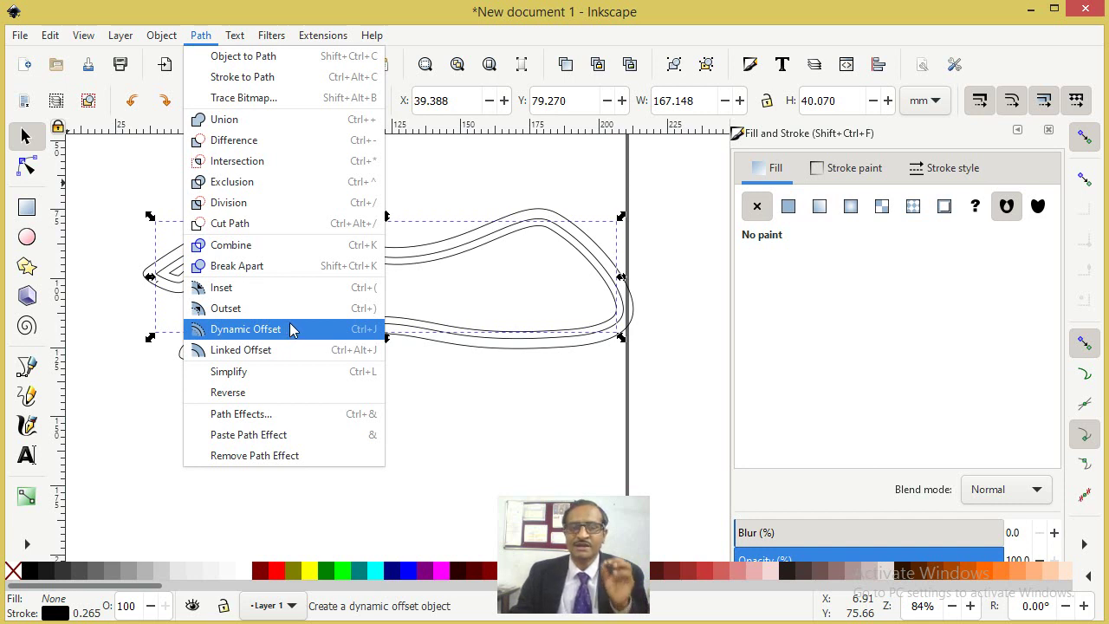
{"action": "left_click", "coordinate": [381, 23]}
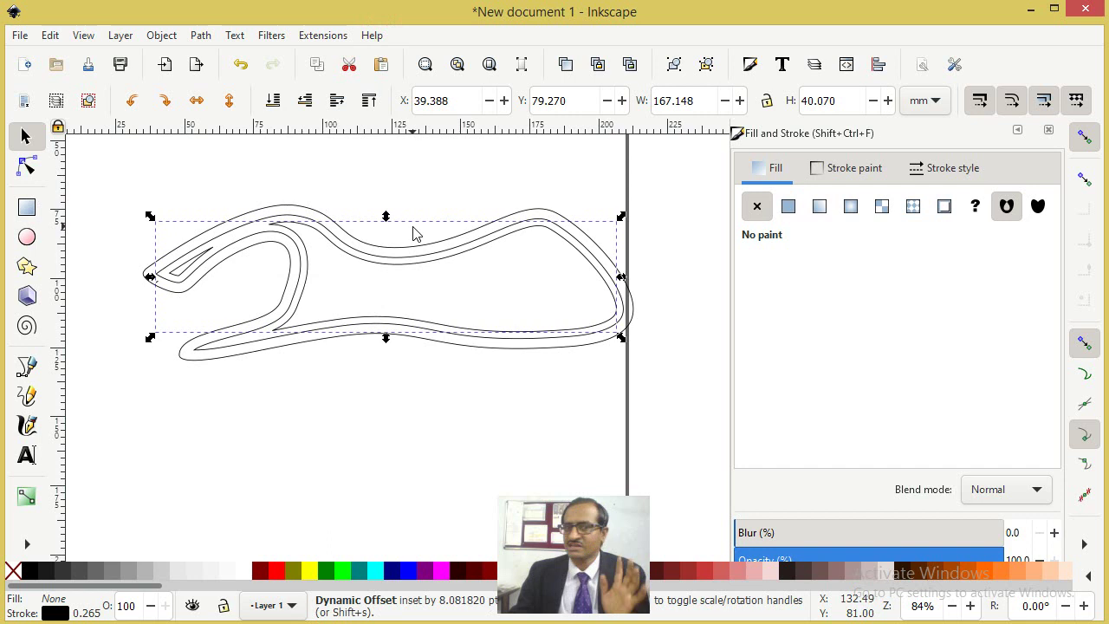
{"action": "left_click", "coordinate": [205, 39]}
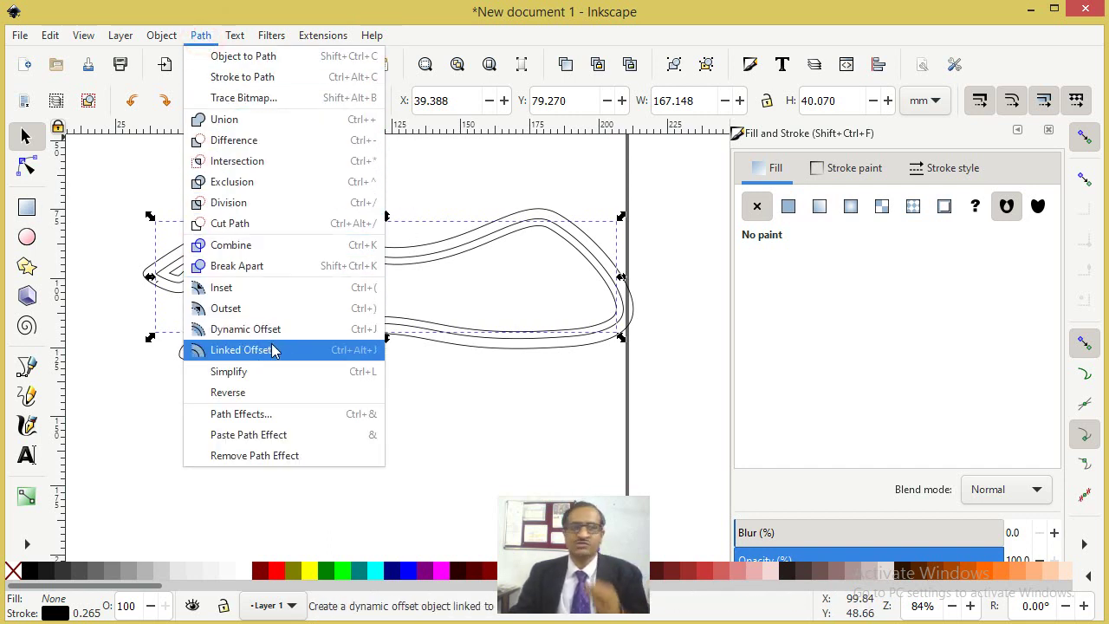
{"action": "left_click", "coordinate": [423, 375]}
Duplicate the outermost wrench-like outline and place the copy, about 178 mm wide, below the nested set.
{"action": "mouse_move", "coordinate": [330, 212]}
{"action": "left_mouse_down"}
{"action": "mouse_move", "coordinate": [314, 208]}
{"action": "mouse_move", "coordinate": [300, 451]}
{"action": "mouse_move", "coordinate": [283, 502]}
{"action": "mouse_move", "coordinate": [297, 472]}
{"action": "left_mouse_up"}
{"action": "key", "text": "ctrl+d"}
{"action": "scroll", "coordinate": [337, 388], "scroll_direction": "down", "scroll_amount": 4}
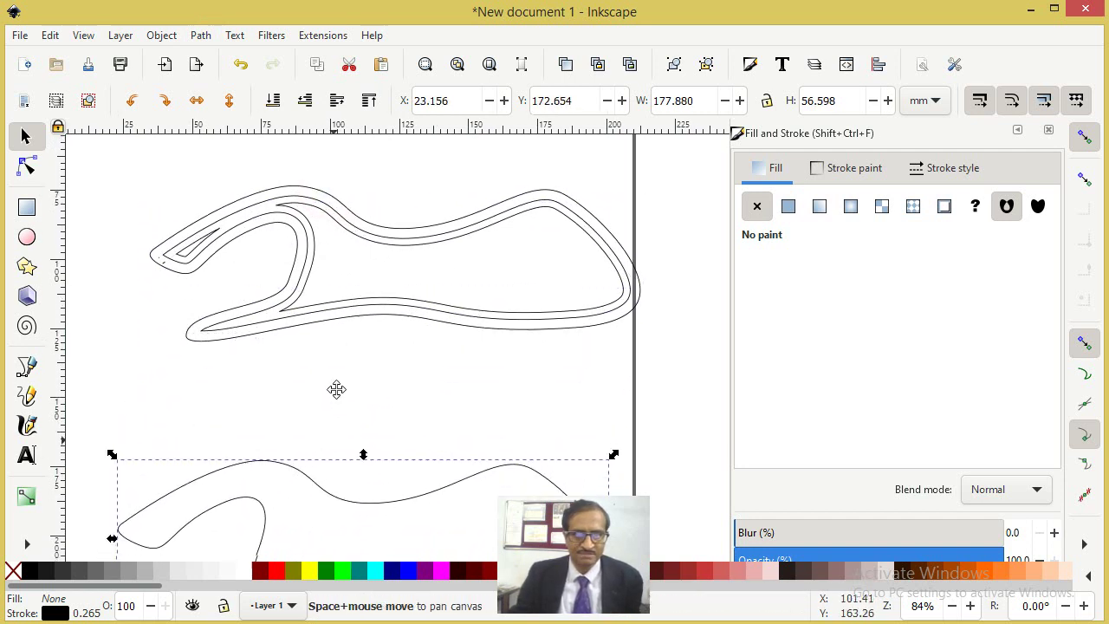
Create a linked offset of the lower outline and pull its offset inward to form a slightly smaller parallel outline.
{"action": "left_click", "coordinate": [199, 35]}
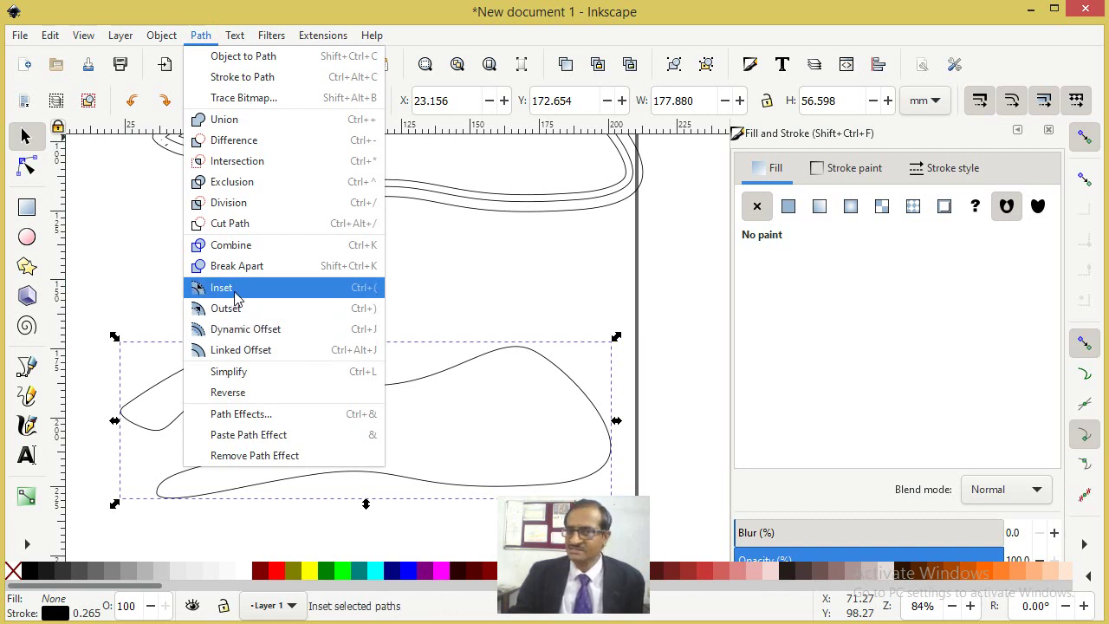
{"action": "left_click", "coordinate": [260, 350]}
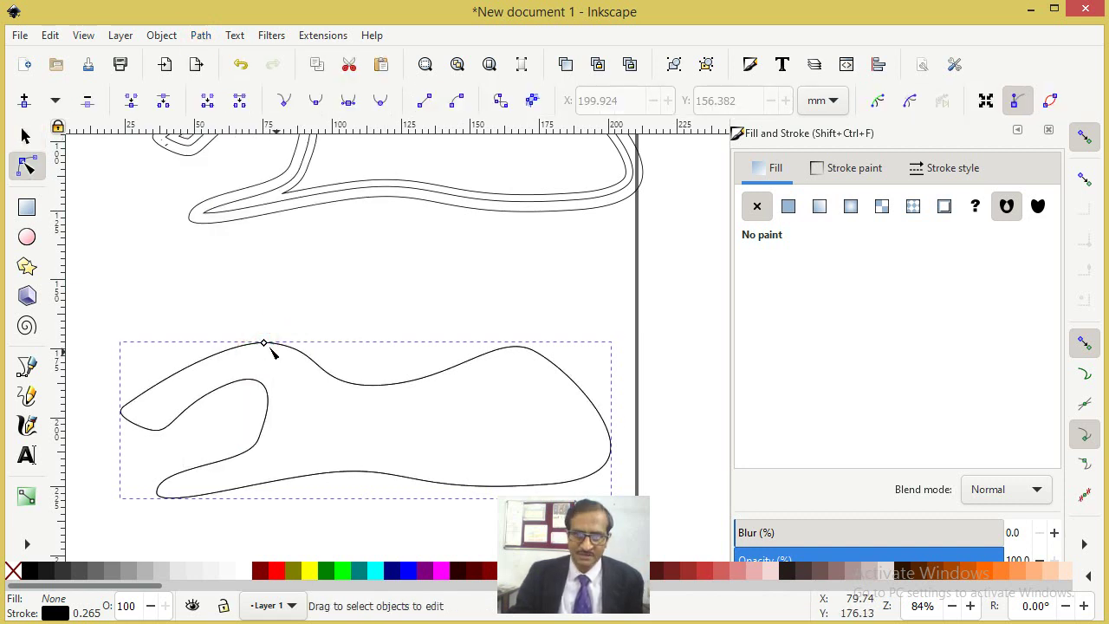
{"action": "left_click_drag", "start_coordinate": [264, 346], "coordinate": [280, 361]}
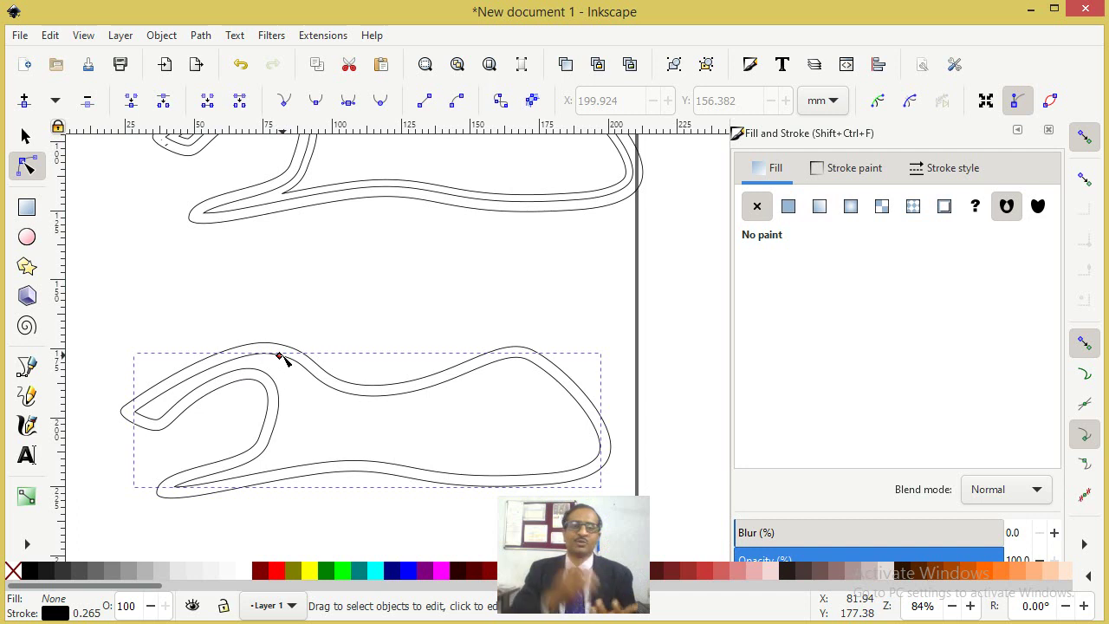
{"action": "left_click", "coordinate": [202, 37]}
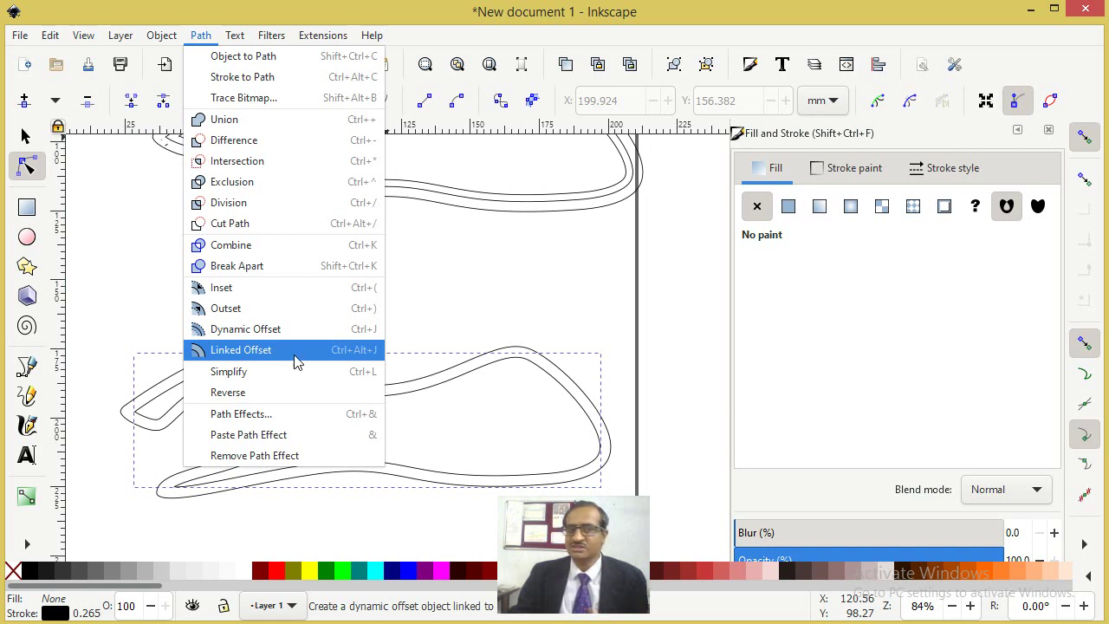
{"action": "left_click", "coordinate": [506, 330]}
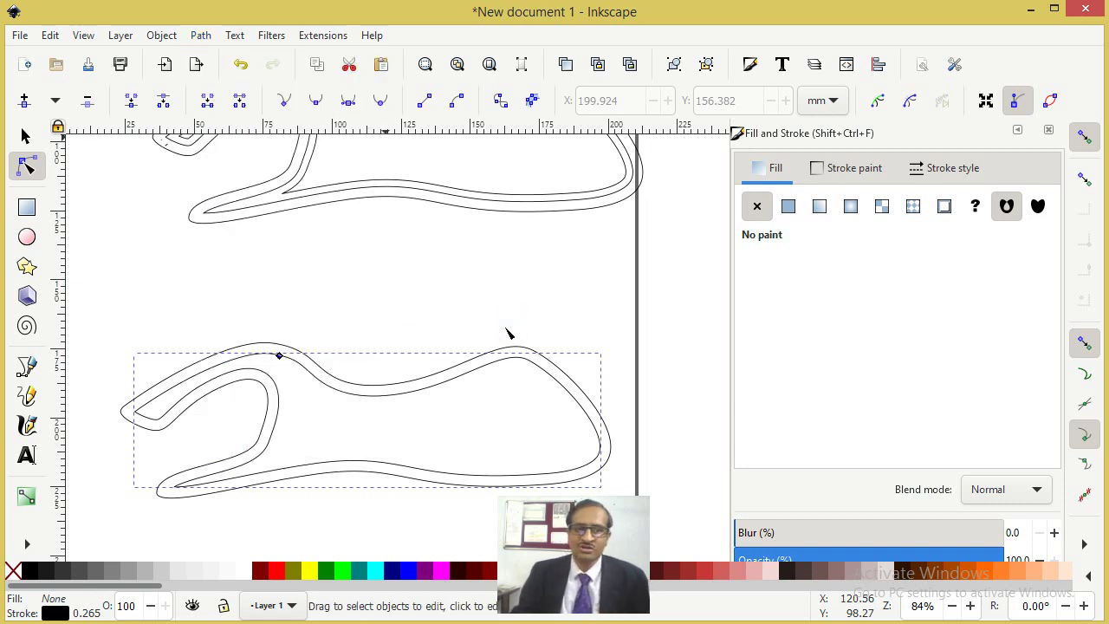
{"action": "left_click_drag", "start_coordinate": [279, 355], "coordinate": [283, 354]}
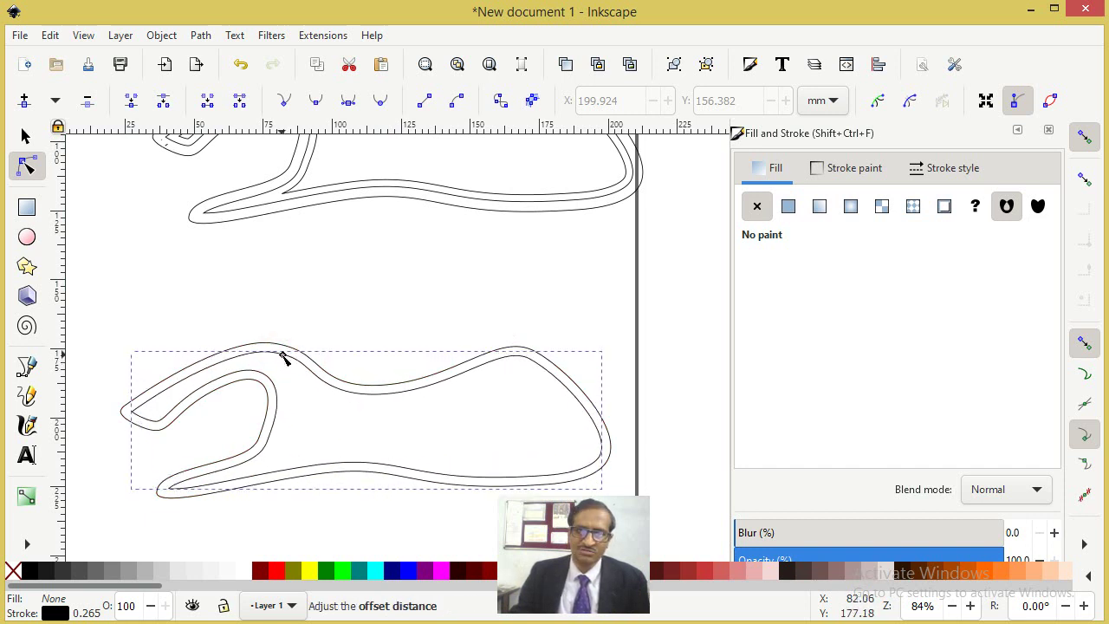
{"action": "left_click", "coordinate": [326, 269]}
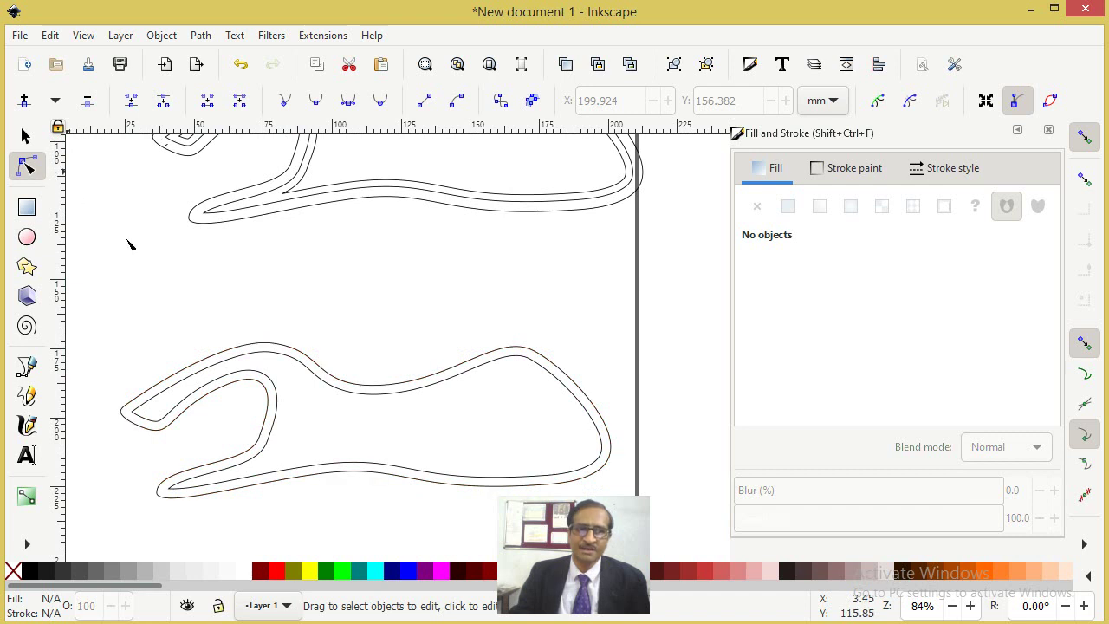
Create a linked offset of the lower inner outline and inset it until it is about 159 mm wide.
{"action": "left_click", "coordinate": [278, 357]}
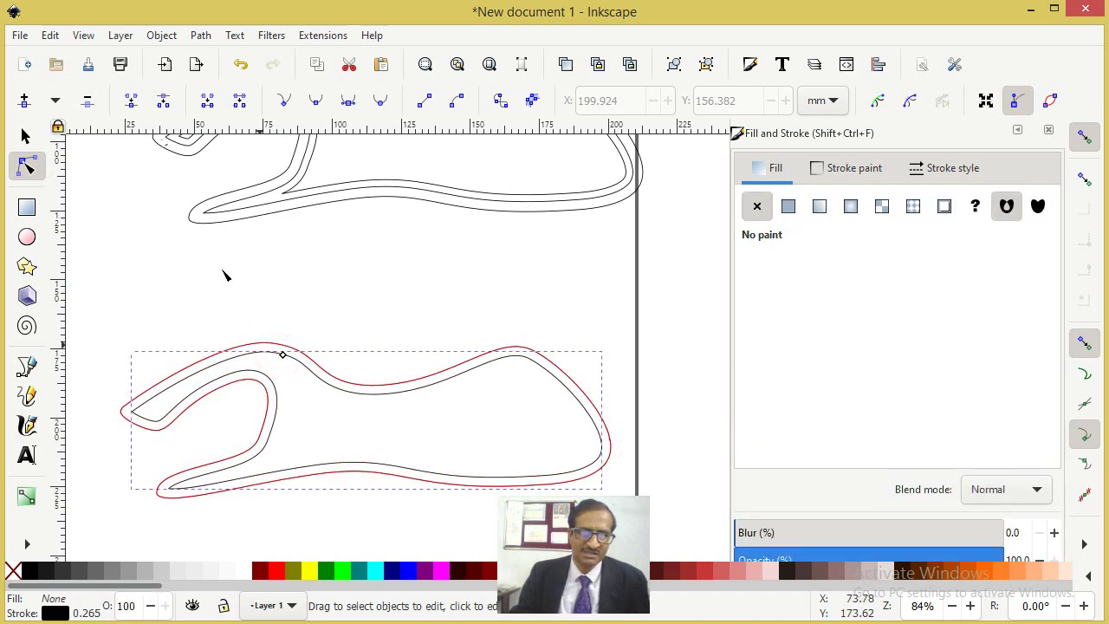
{"action": "left_click", "coordinate": [202, 36]}
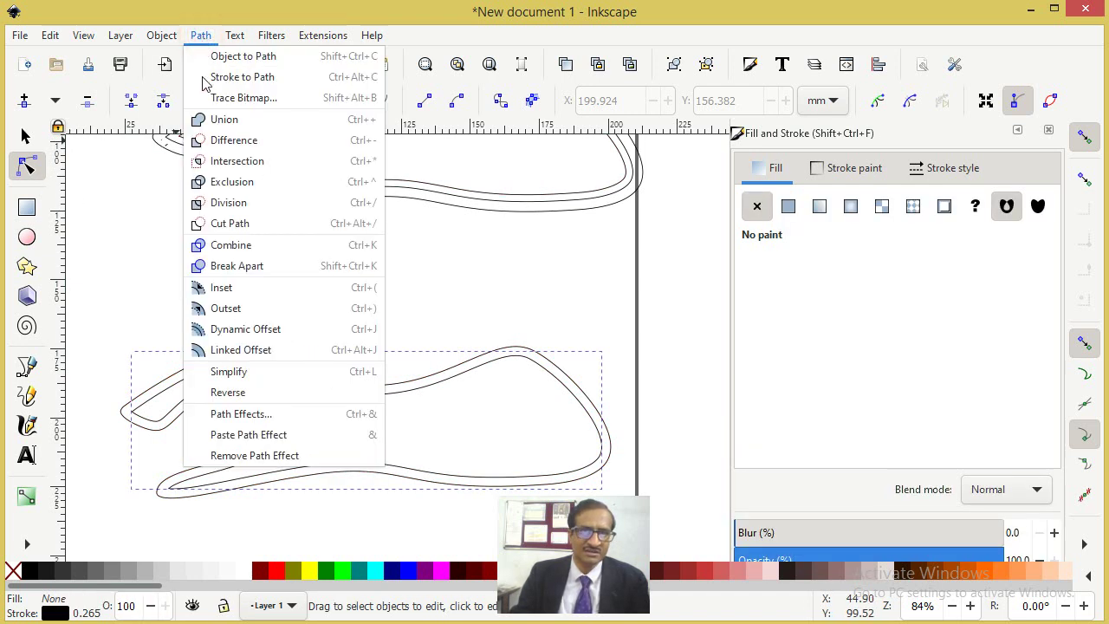
{"action": "left_click", "coordinate": [253, 349]}
{"action": "left_click_drag", "start_coordinate": [265, 354], "coordinate": [279, 371]}
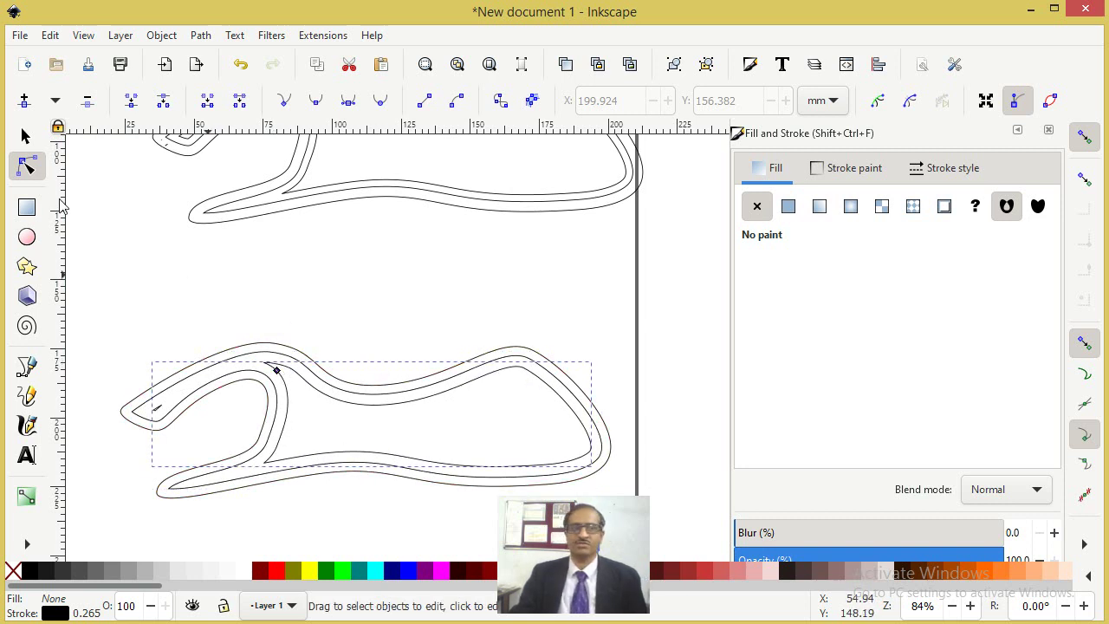
{"action": "left_click", "coordinate": [29, 136]}
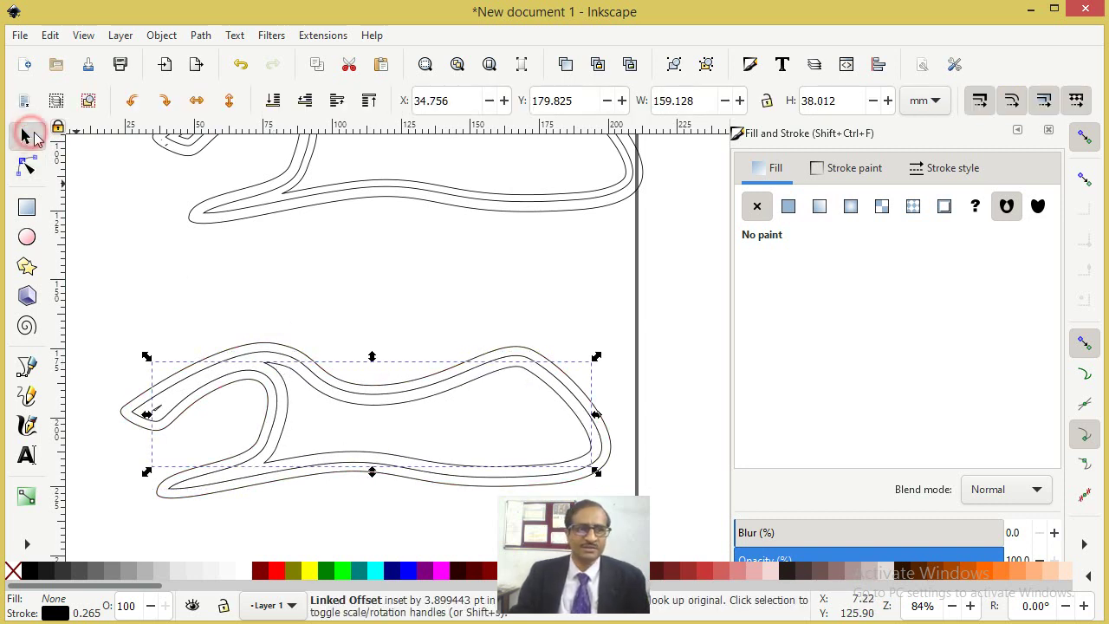
Select all the outlines in the drawing and delete them.
{"action": "left_click", "coordinate": [205, 35]}
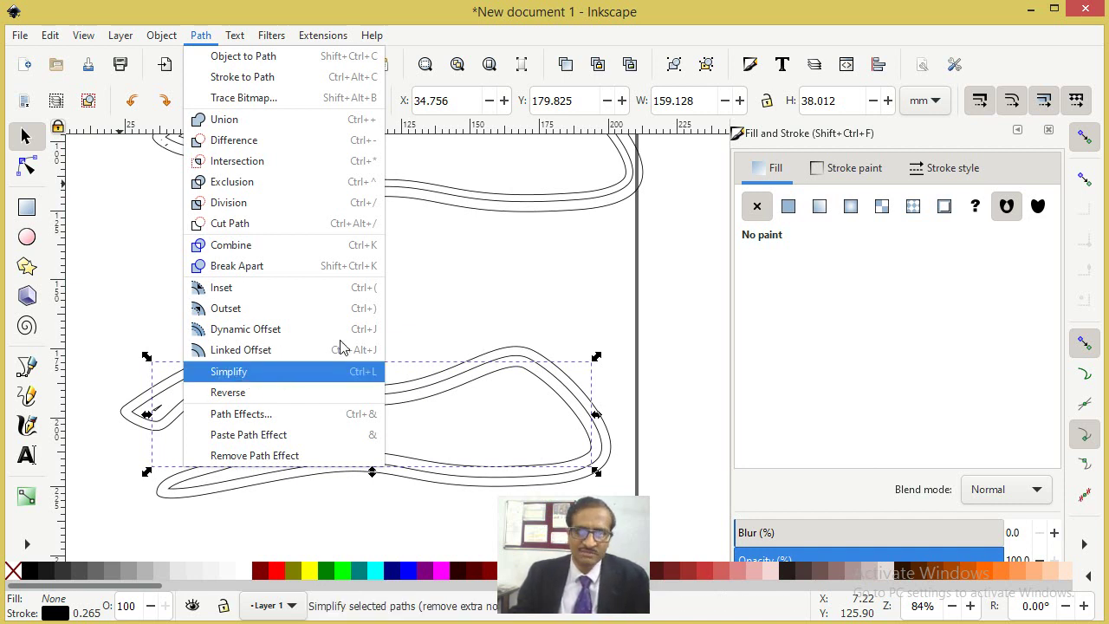
{"action": "left_click", "coordinate": [421, 298]}
{"action": "left_click", "coordinate": [24, 139]}
{"action": "left_click", "coordinate": [223, 217]}
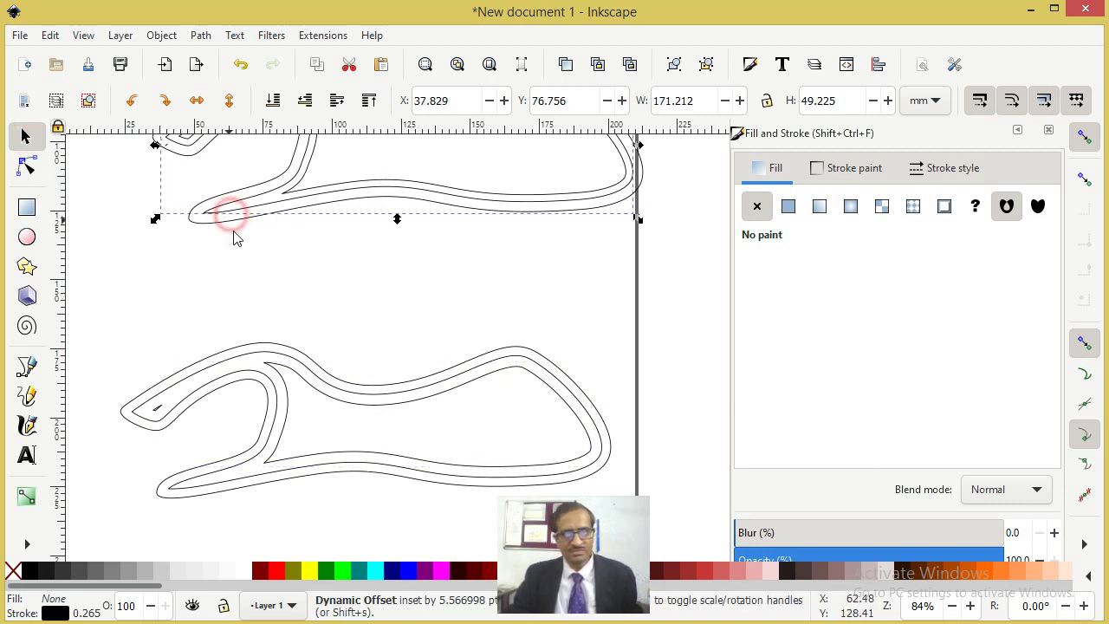
{"action": "key", "text": "ctrl+a"}
{"action": "key", "text": "Delete"}
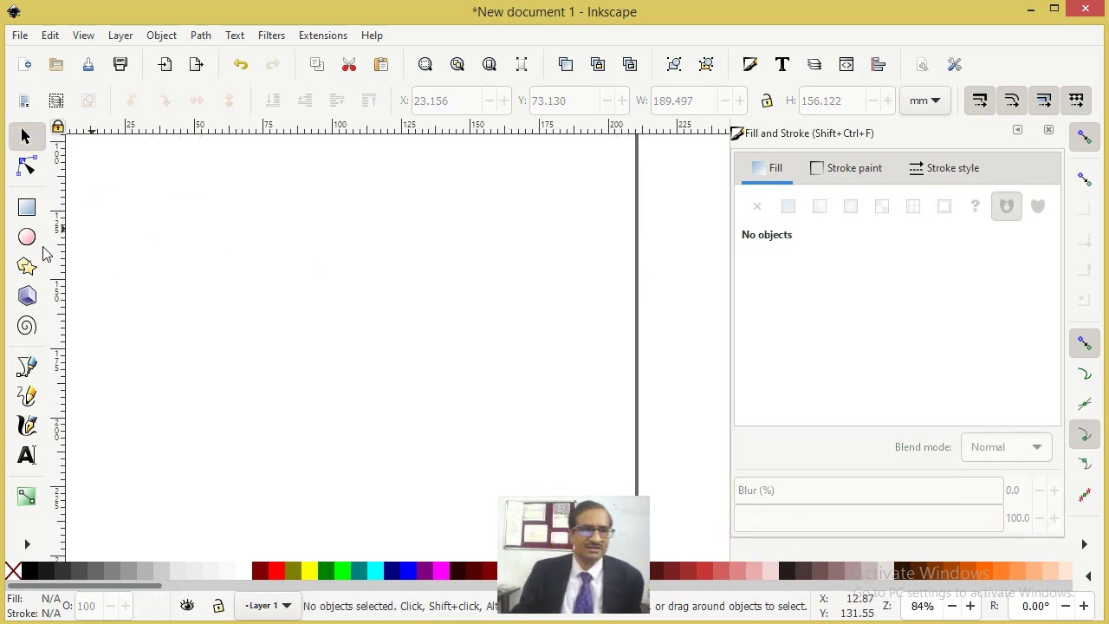
Draw an open, jagged, wavy path about 175 mm wide across the page with the Pen tool, ending in a downward stretch.
{"action": "left_click", "coordinate": [26, 368]}
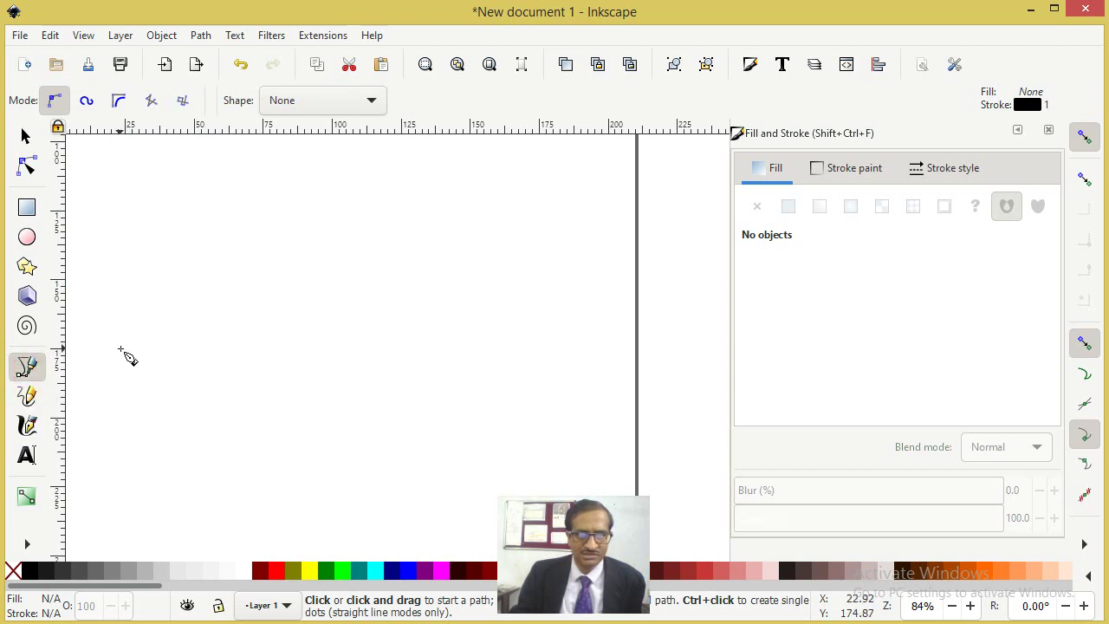
{"action": "left_click", "coordinate": [121, 349]}
{"action": "left_click_drag", "start_coordinate": [161, 349], "coordinate": [258, 313]}
{"action": "left_click", "coordinate": [230, 318]}
{"action": "left_click_drag", "start_coordinate": [265, 309], "coordinate": [292, 324]}
{"action": "left_click", "coordinate": [306, 310]}
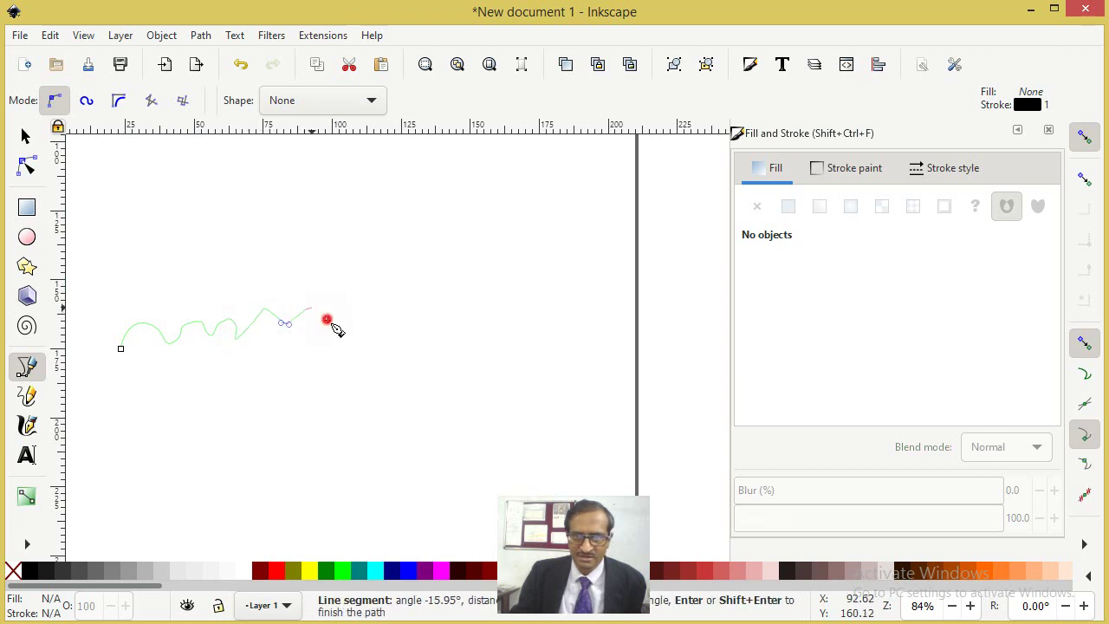
{"action": "left_click", "coordinate": [326, 318]}
{"action": "left_click", "coordinate": [347, 300]}
{"action": "left_click_drag", "start_coordinate": [361, 310], "coordinate": [418, 314]}
{"action": "left_click", "coordinate": [451, 287]}
{"action": "left_click", "coordinate": [476, 292]}
{"action": "mouse_move", "coordinate": [518, 325]}
{"action": "left_mouse_down"}
{"action": "mouse_move", "coordinate": [615, 349]}
{"action": "mouse_move", "coordinate": [595, 389]}
{"action": "left_mouse_up"}
{"action": "left_click", "coordinate": [549, 318]}
{"action": "left_click", "coordinate": [572, 325]}
{"action": "left_click_drag", "start_coordinate": [597, 404], "coordinate": [579, 411]}
{"action": "key", "text": "Return"}
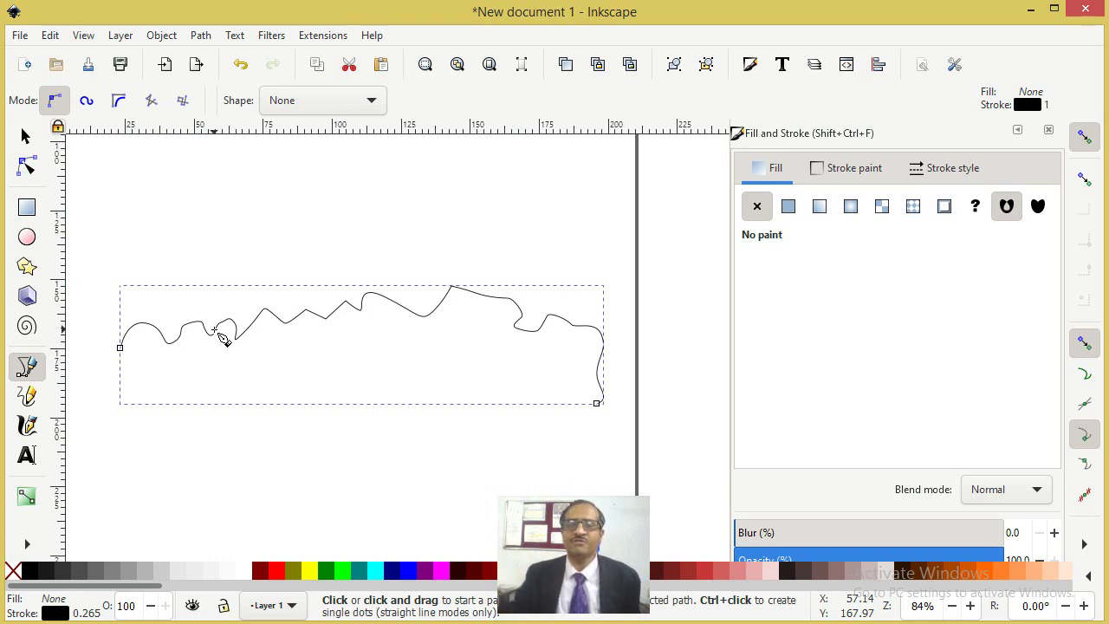
Simplify the jagged path repeatedly until its small bumps smooth out into a few broad waves.
{"action": "left_click", "coordinate": [159, 36]}
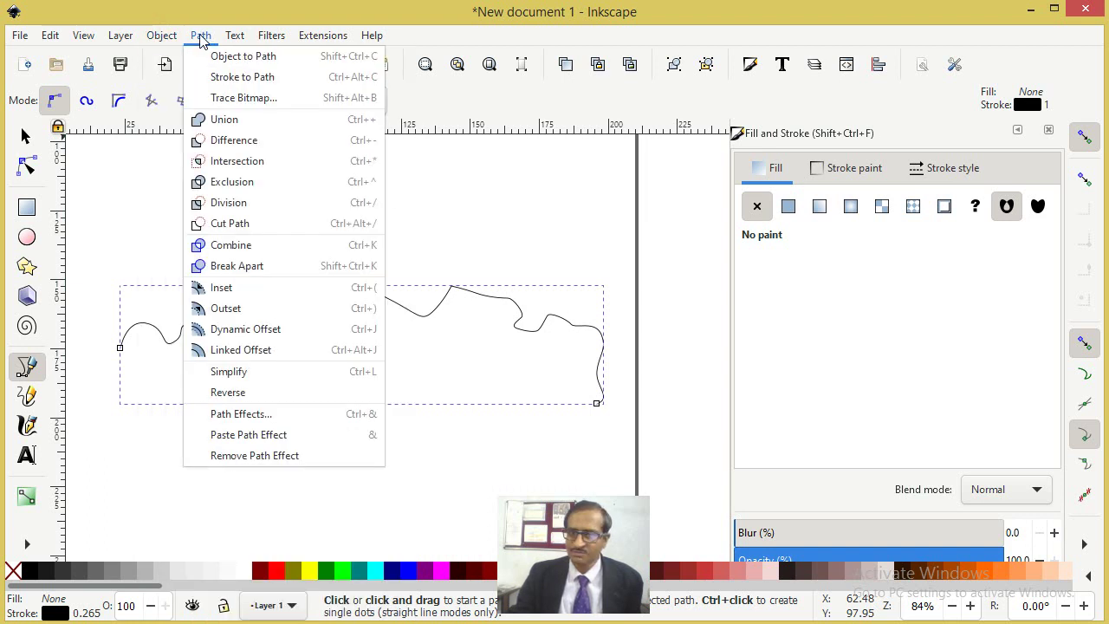
{"action": "left_click", "coordinate": [363, 378]}
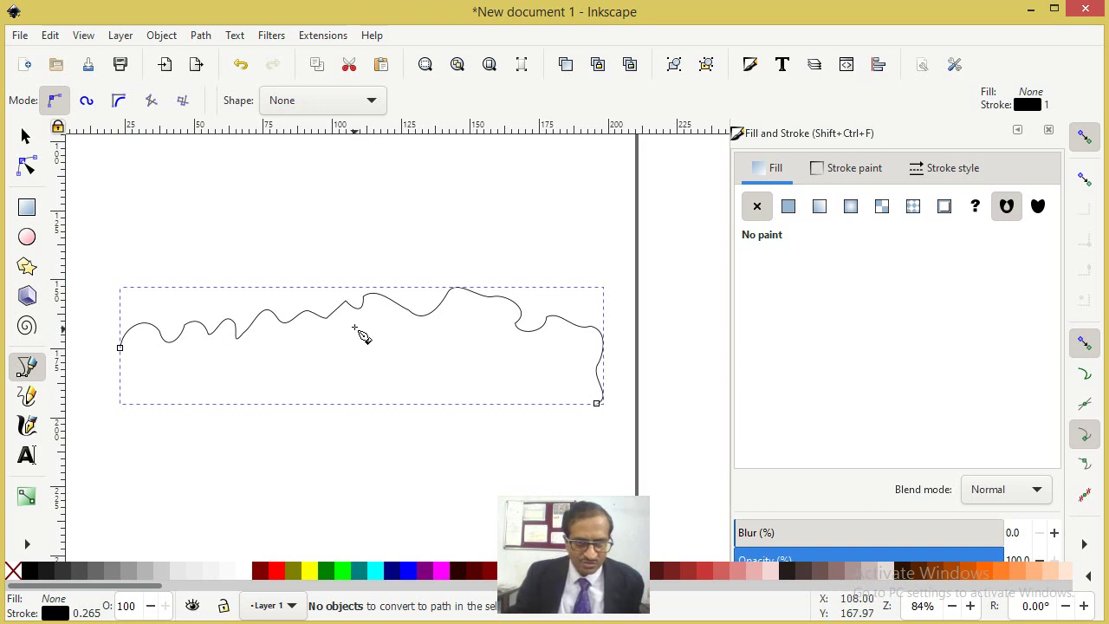
{"action": "scroll", "coordinate": [347, 323], "scroll_direction": "up", "scroll_amount": 1}
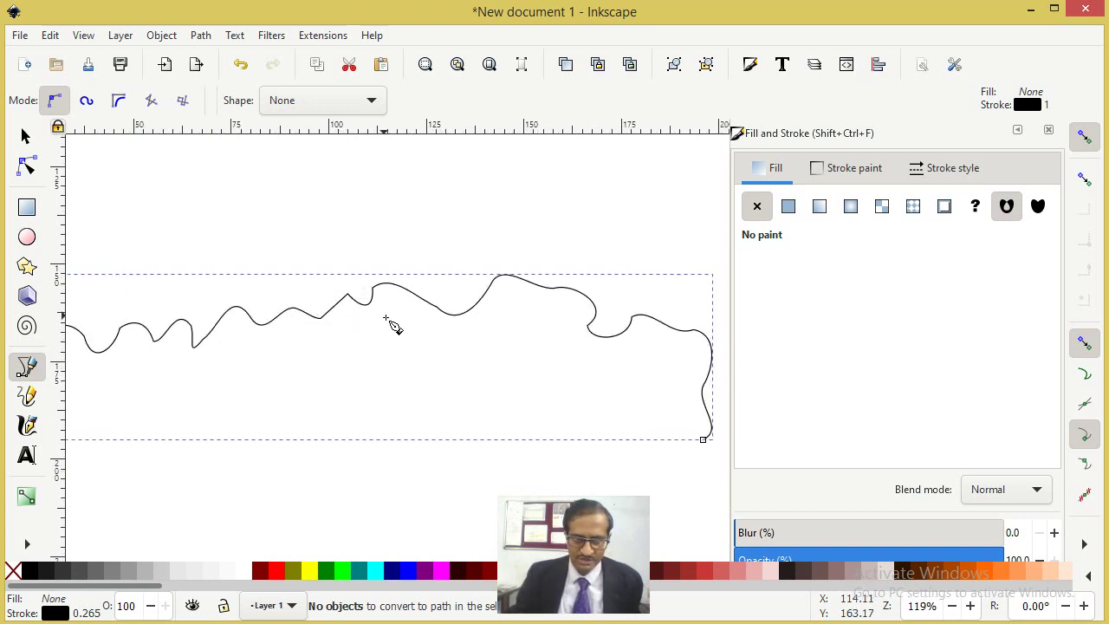
{"action": "scroll", "coordinate": [391, 324], "scroll_direction": "down", "scroll_amount": 1}
{"action": "key", "text": "ctrl+l"}
{"action": "key", "text": "ctrl+l"}
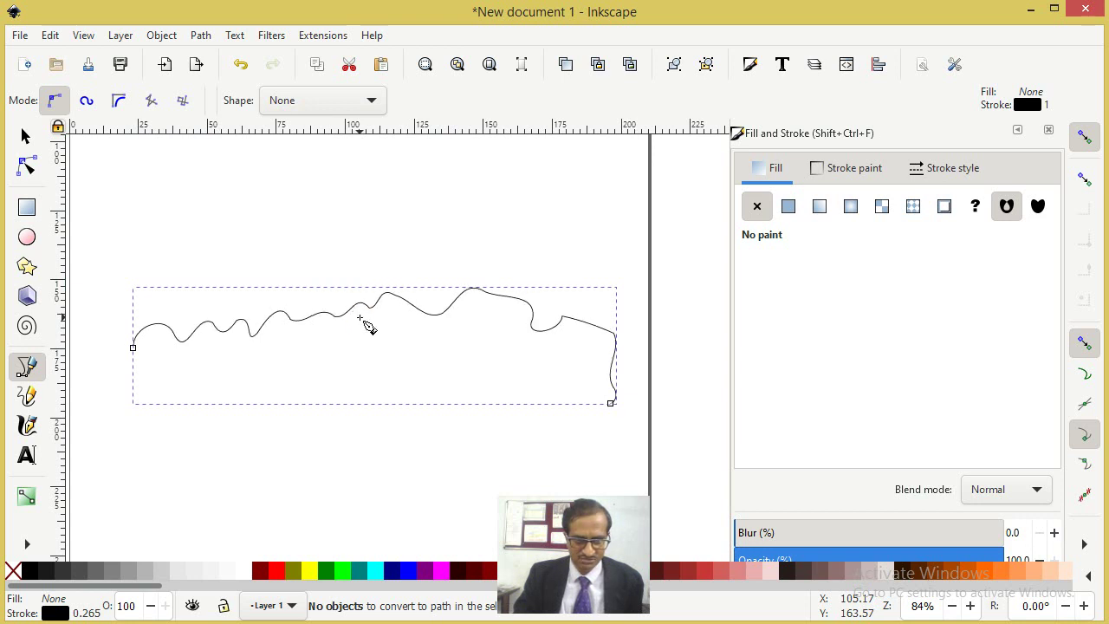
{"action": "key", "text": "ctrl+l"}
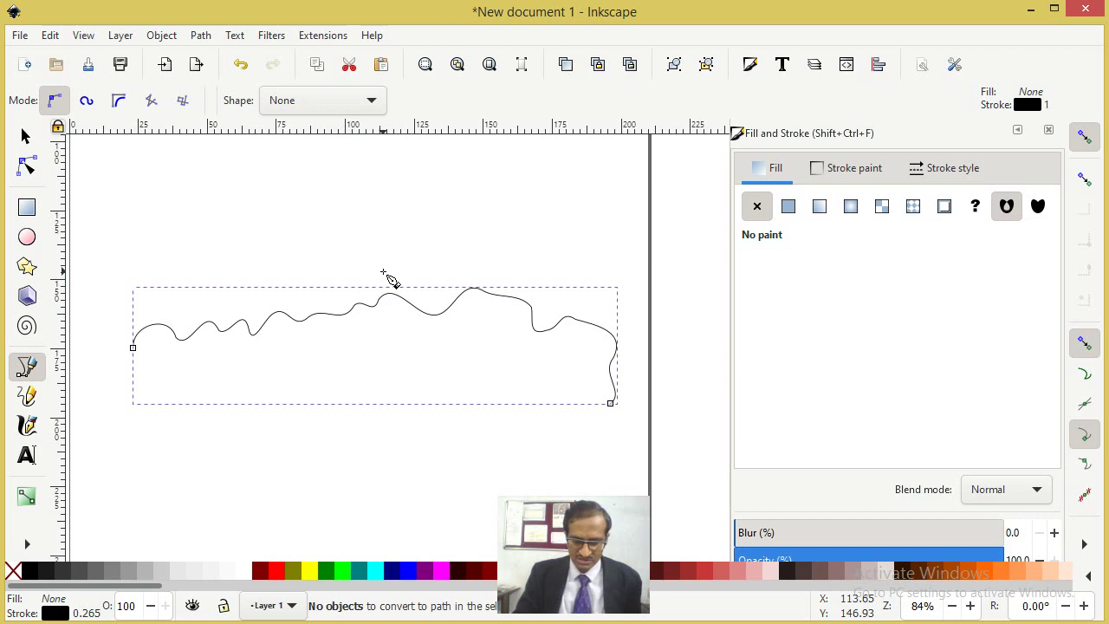
{"action": "key", "text": "ctrl+l"}
{"action": "key", "text": "ctrl+l"}
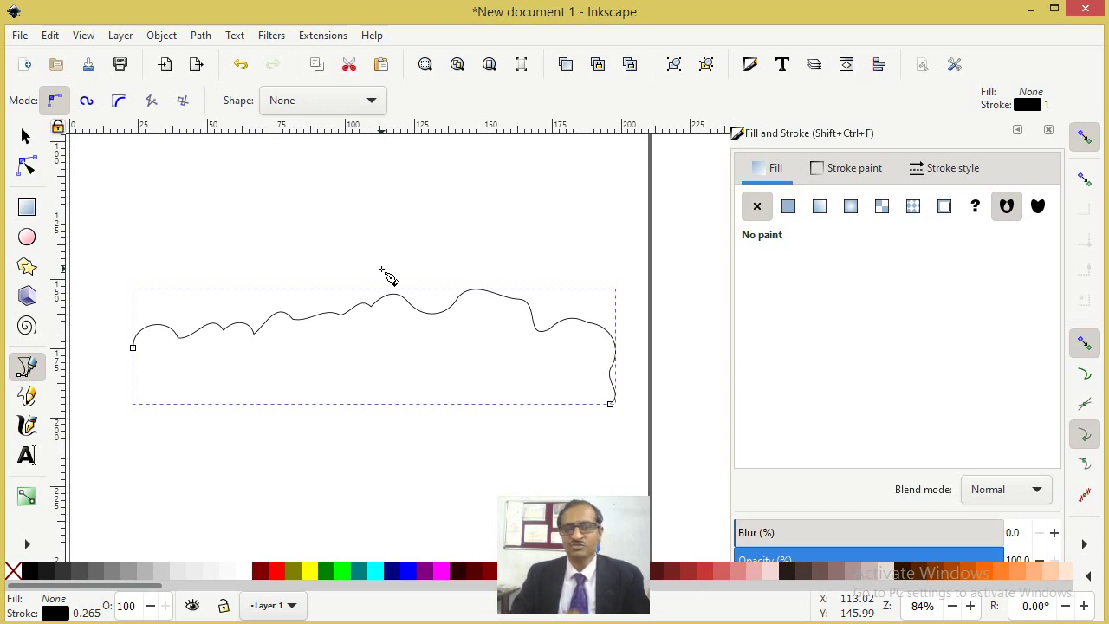
{"action": "key", "text": "ctrl+l"}
{"action": "key", "text": "ctrl+l"}
{"action": "key", "text": "ctrl+l"}
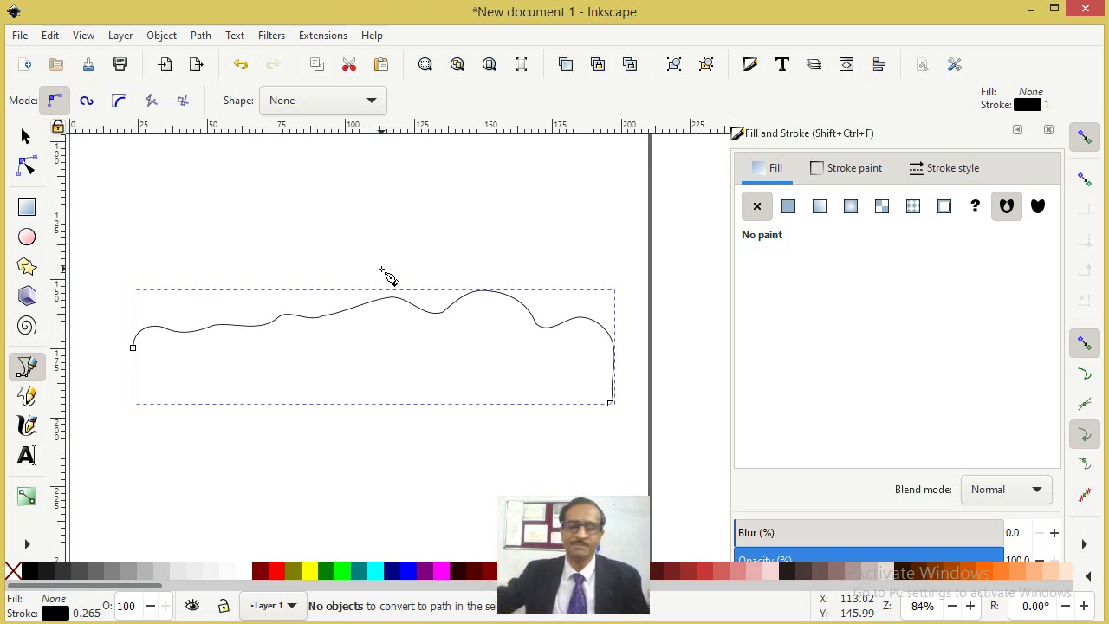
Select the simplified path and delete it.
{"action": "left_click", "coordinate": [200, 36]}
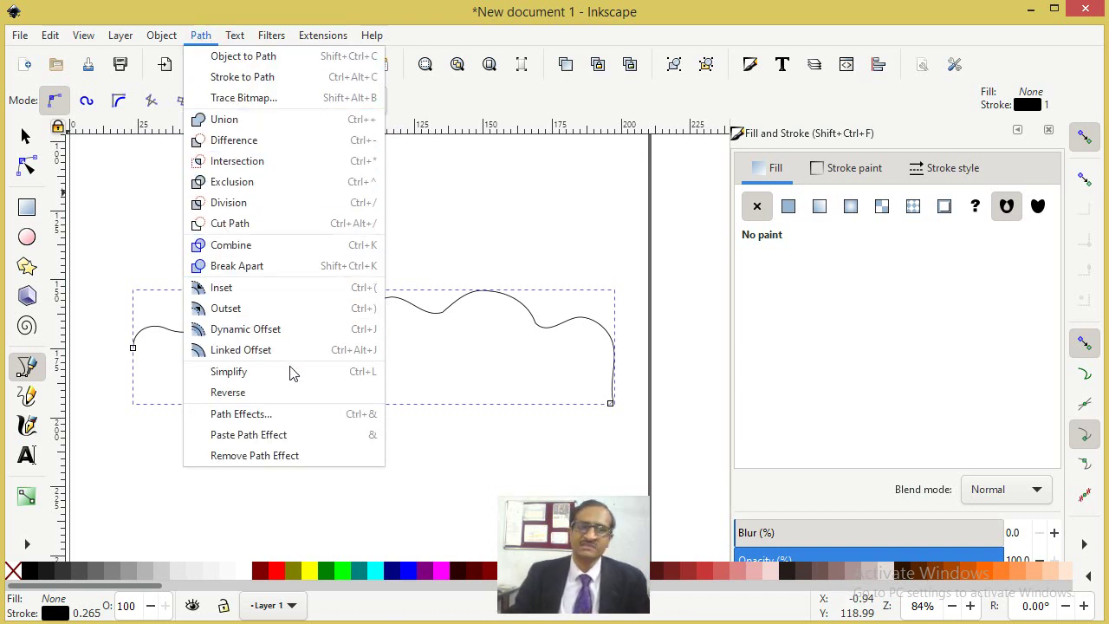
{"action": "left_click", "coordinate": [26, 137]}
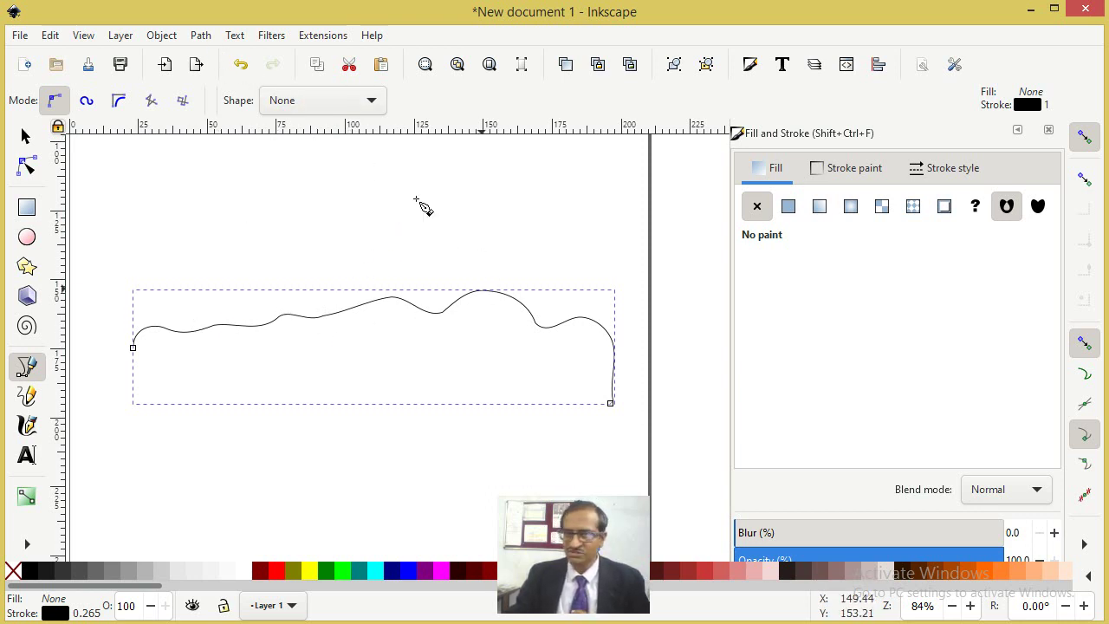
{"action": "left_click", "coordinate": [201, 36]}
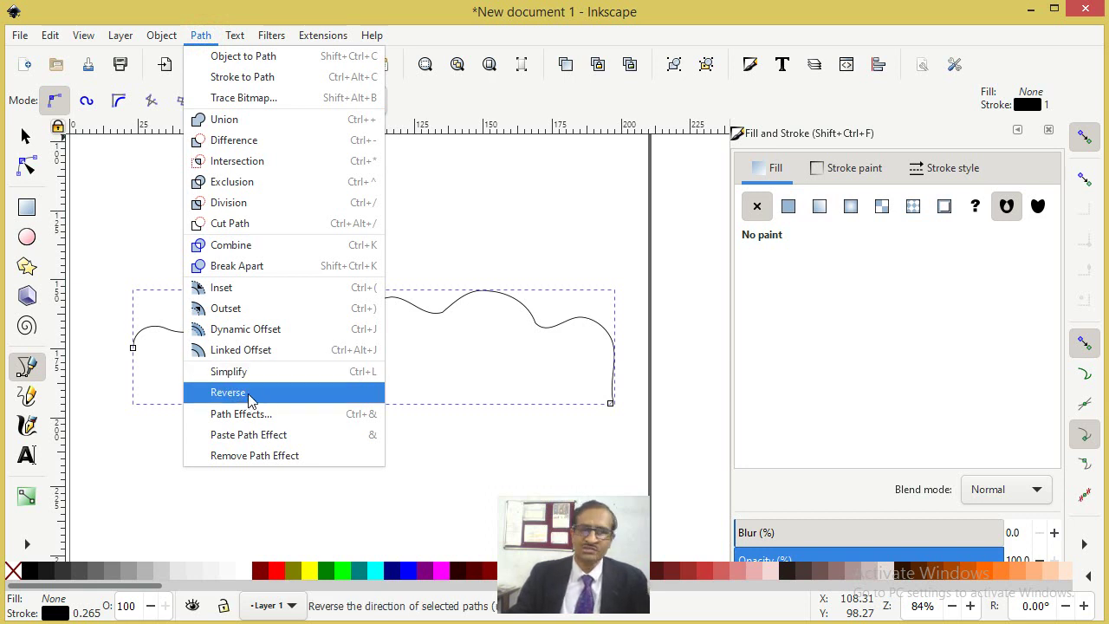
{"action": "left_click", "coordinate": [25, 136]}
{"action": "left_click", "coordinate": [25, 137]}
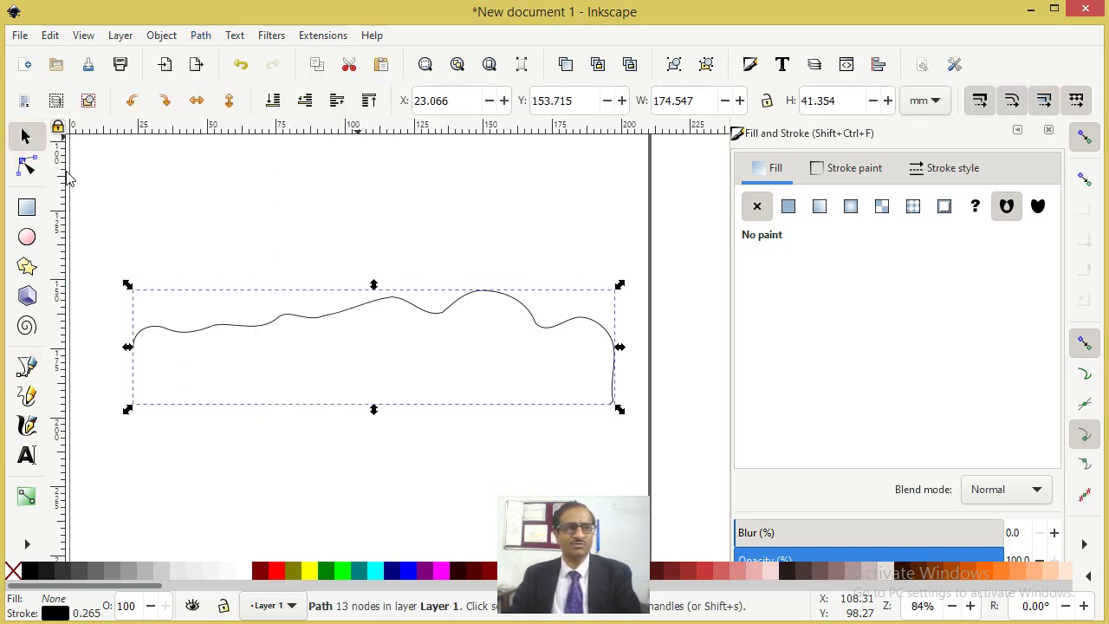
{"action": "key", "text": "Delete"}
Draw an open S-shaped curve from left to right with the Pen tool, with a crest followed by a trough.
{"action": "left_click", "coordinate": [42, 375]}
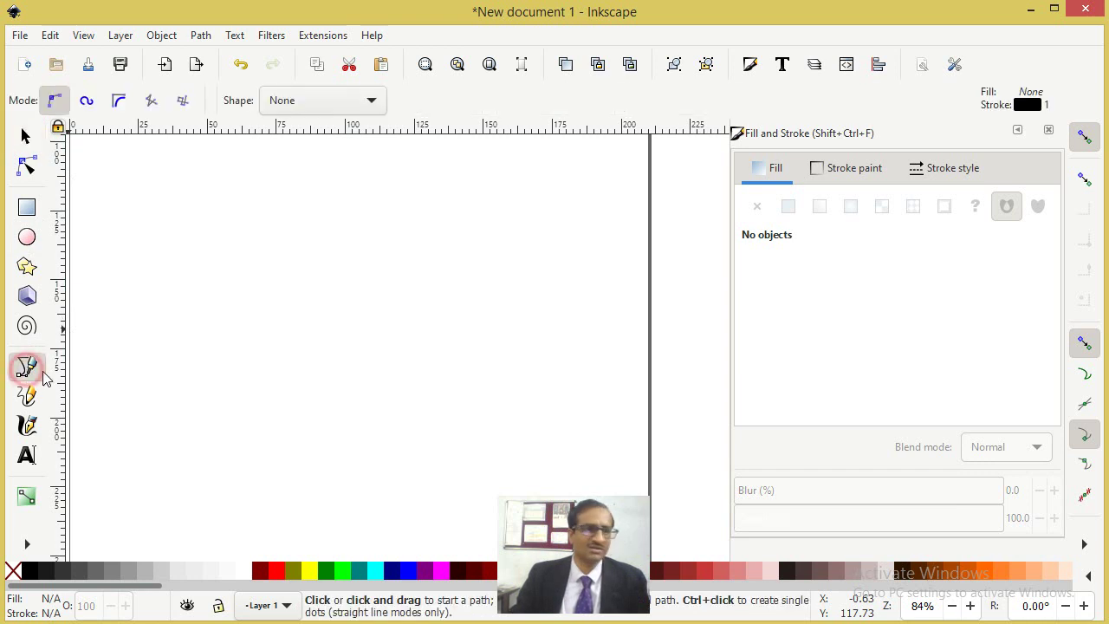
{"action": "left_click", "coordinate": [131, 358]}
{"action": "left_click_drag", "start_coordinate": [305, 297], "coordinate": [377, 336]}
{"action": "left_click_drag", "start_coordinate": [555, 385], "coordinate": [629, 352]}
{"action": "key", "text": "Return"}
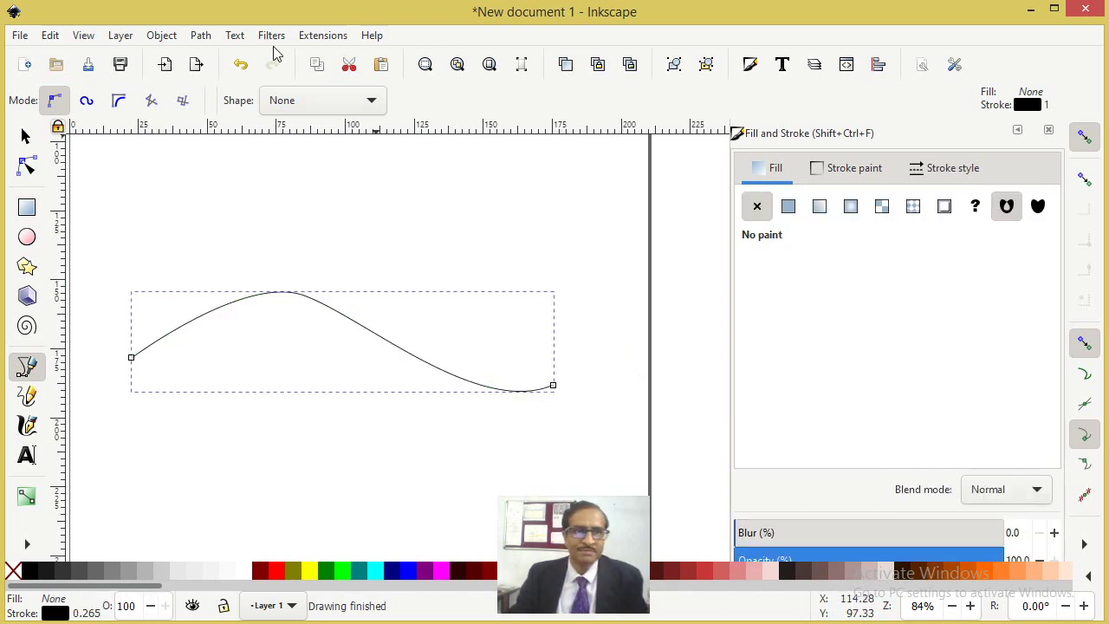
Reverse the direction of the S-shaped curve and delete it.
{"action": "left_click", "coordinate": [201, 36]}
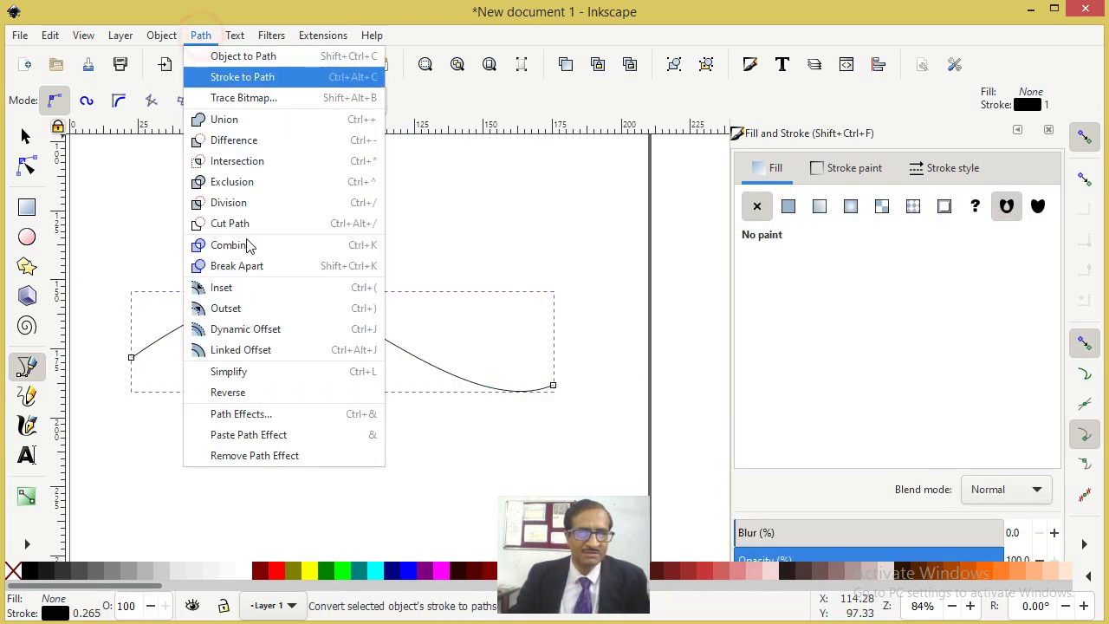
{"action": "left_click", "coordinate": [286, 397]}
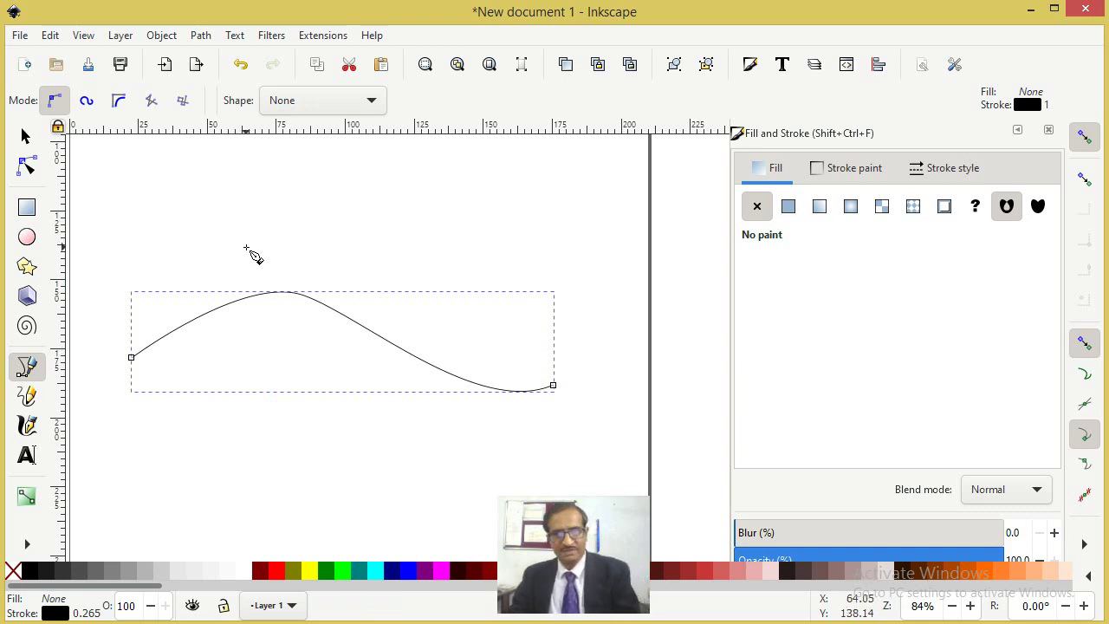
{"action": "key", "text": "Delete"}
Draw an open S-shaped curve from right to left with the Pen tool, with a crest followed by a trough.
{"action": "left_click", "coordinate": [527, 383]}
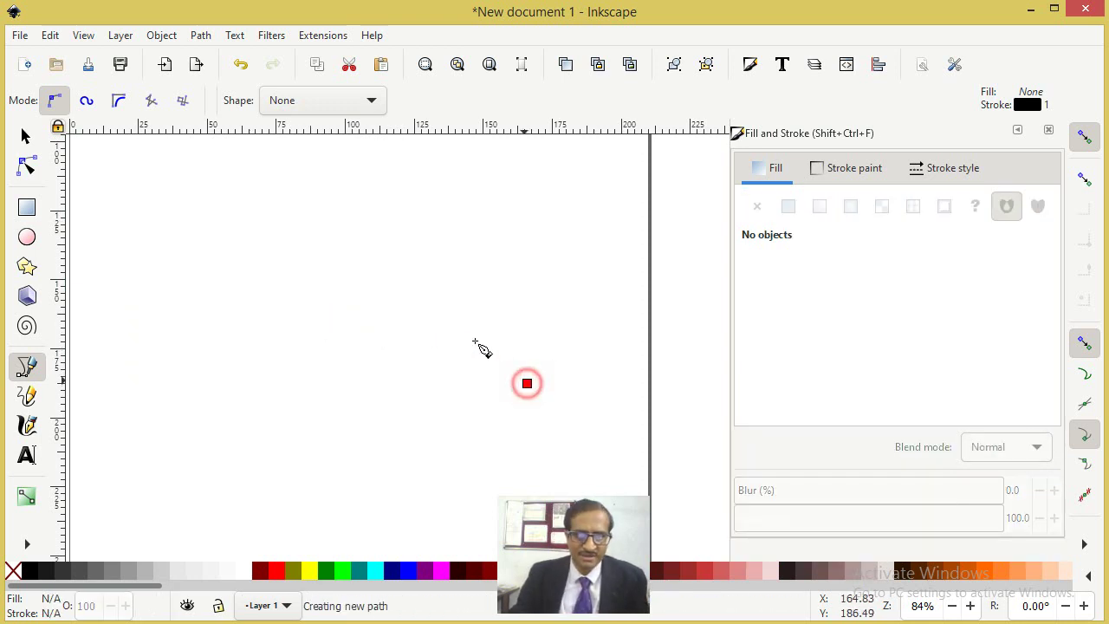
{"action": "left_click_drag", "start_coordinate": [393, 314], "coordinate": [340, 317]}
{"action": "left_click_drag", "start_coordinate": [163, 373], "coordinate": [115, 360]}
{"action": "left_click", "coordinate": [98, 332]}
{"action": "key", "text": "Return"}
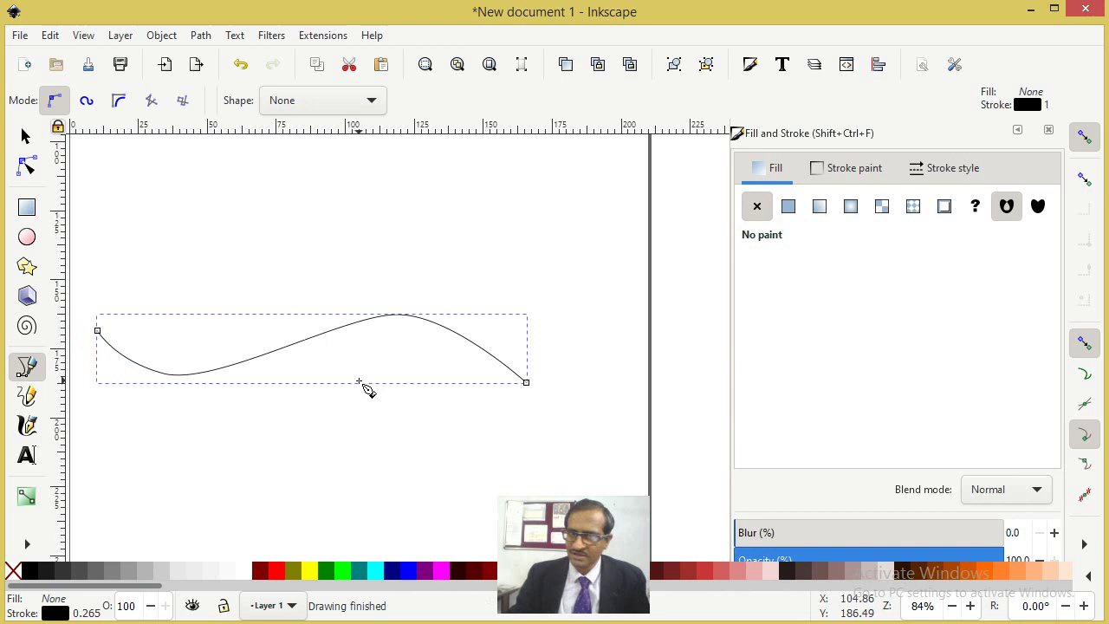
Add the text "NATIONAL INSTITUTE OF FASHION TECHNOLOGY" on one line above the S-shaped curve.
{"action": "left_click", "coordinate": [26, 455]}
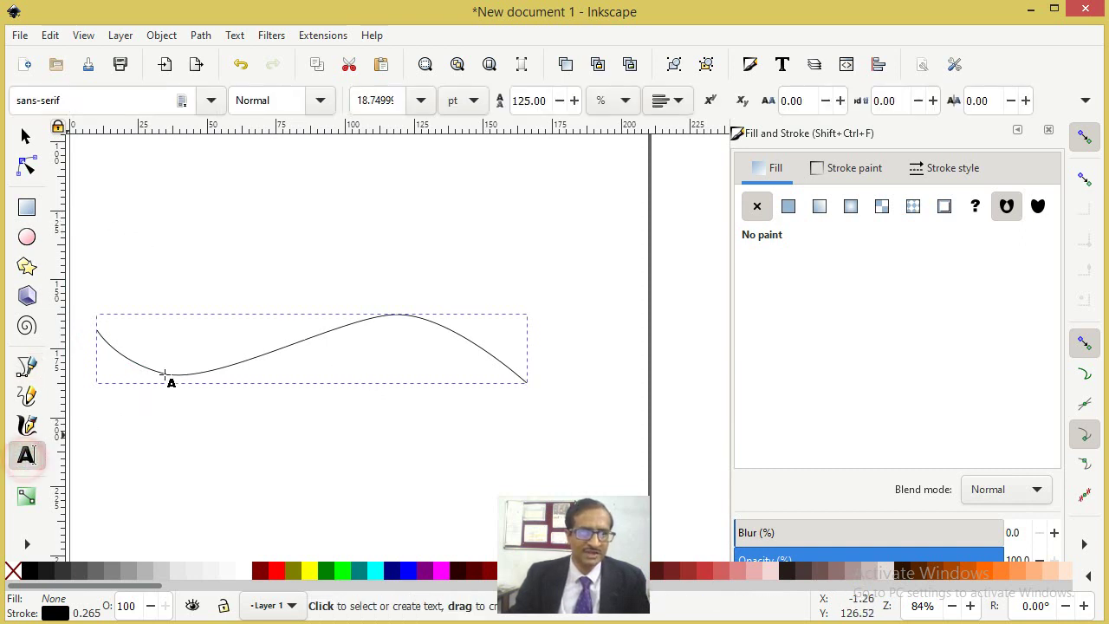
{"action": "left_click", "coordinate": [158, 201]}
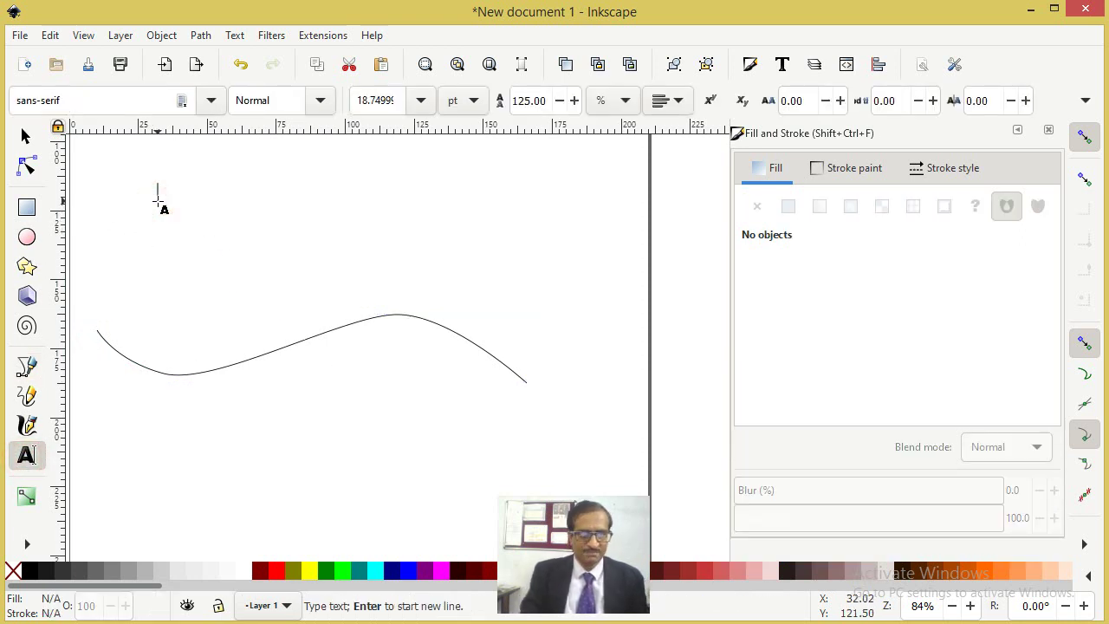
{"action": "type", "text": "NATI"}
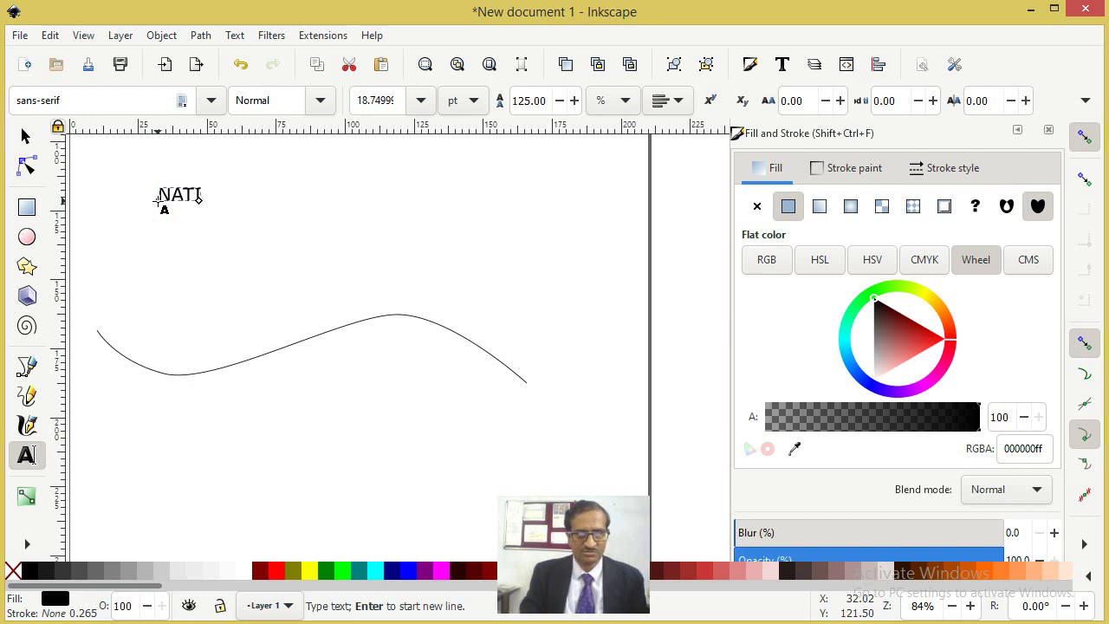
{"action": "type", "text": "ONAL INSTITUTE OF "}
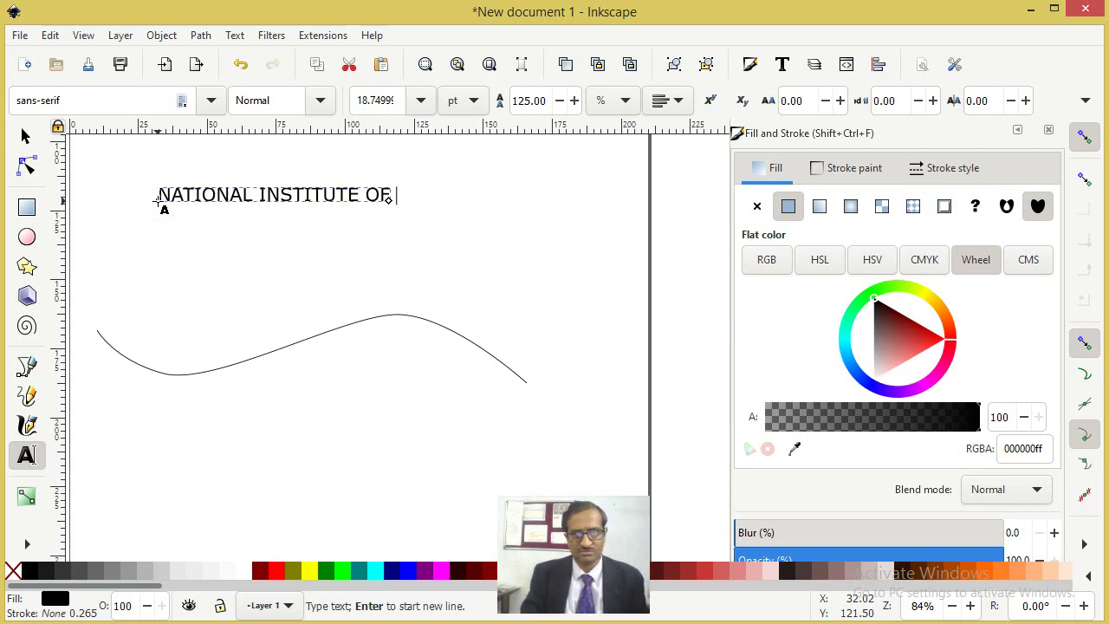
{"action": "type", "text": "FASHION TECH"}
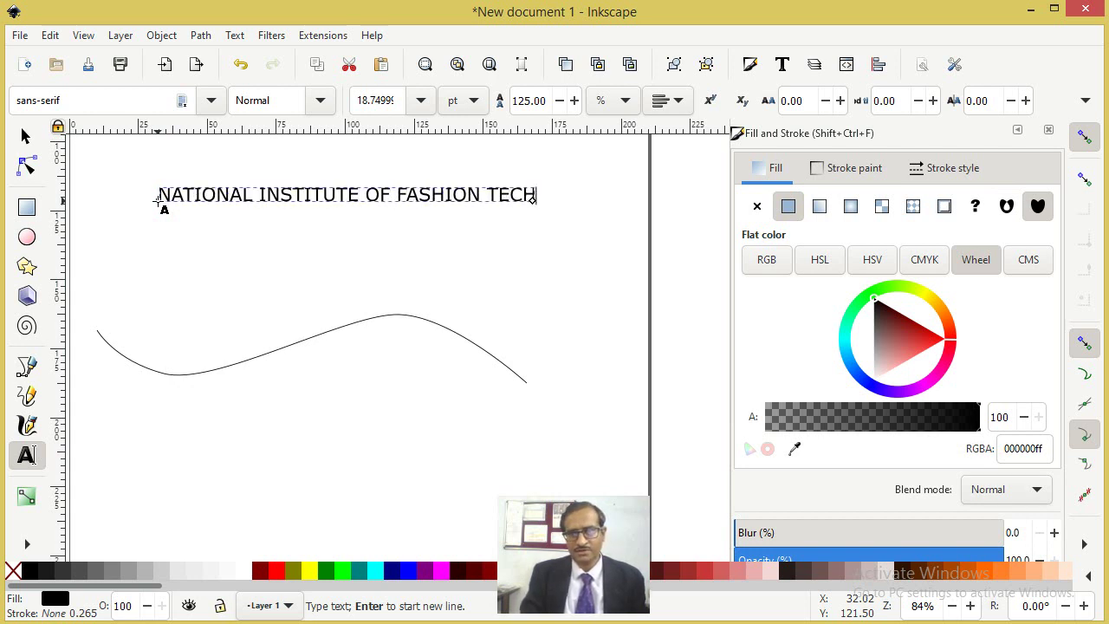
{"action": "type", "text": "NOLOGY"}
{"action": "key", "text": "Escape"}
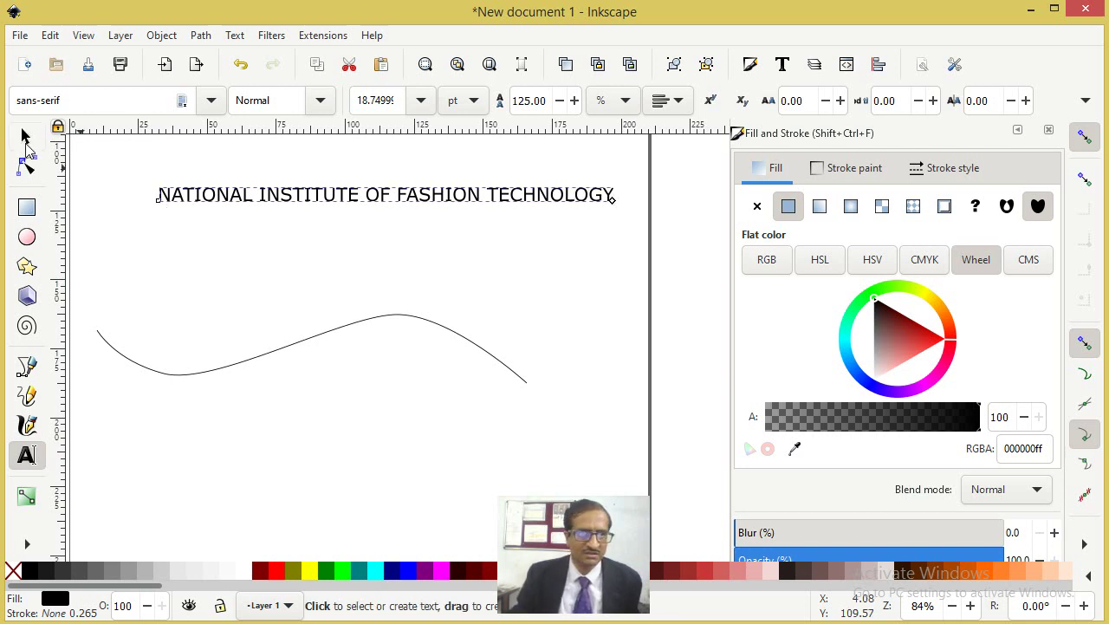